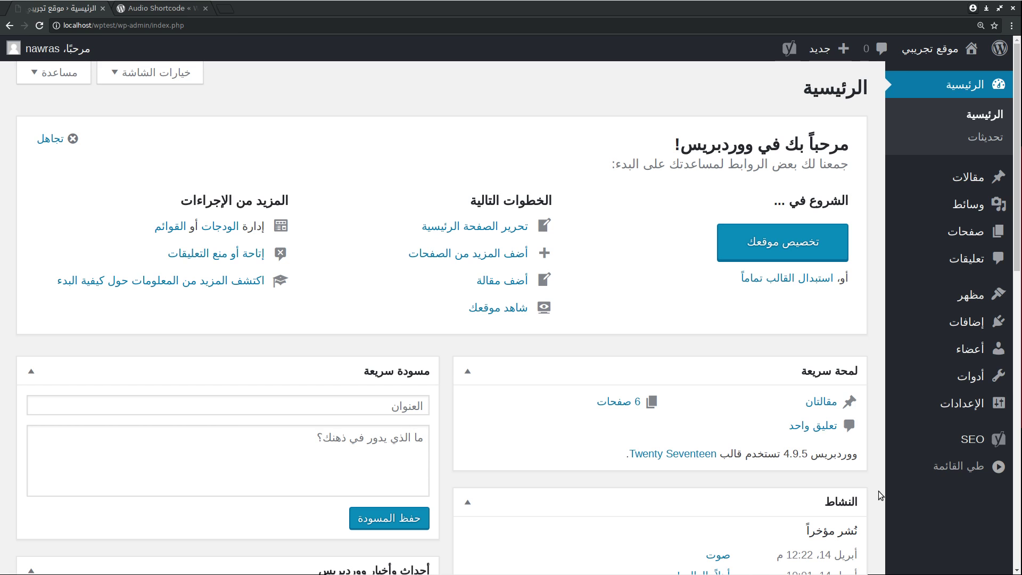
Open the feature settings on the General page of Yoast SEO
mouse_move(940, 445)
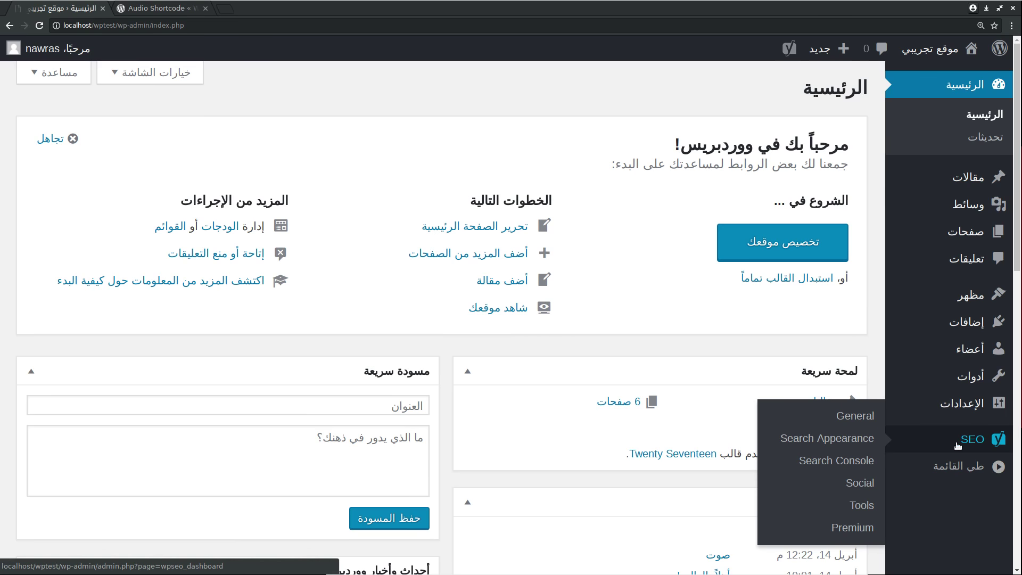
click(844, 411)
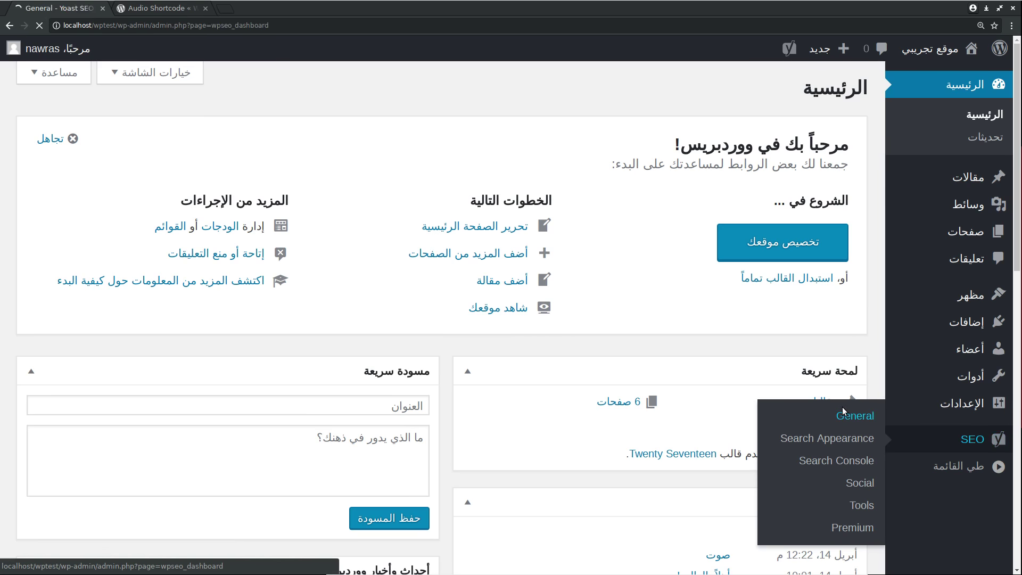
click(738, 122)
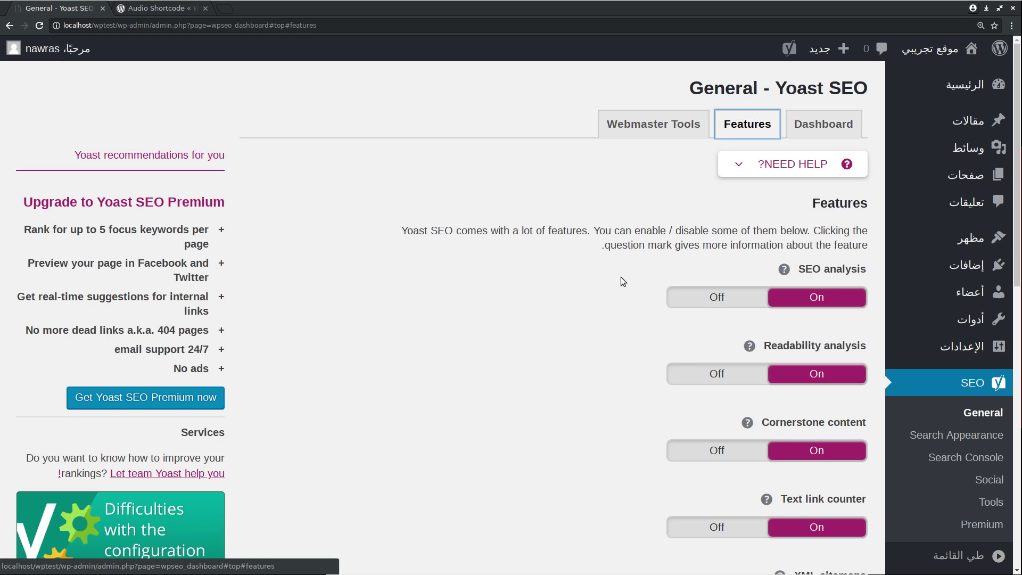
Examine the Yoast SEO feature switches, from SEO analysis through the security setting for authors, at an enlarged page zoom
key(ctrl+plus)
key(ctrl+plus)
key(ctrl+plus)
key(ctrl+plus)
key(ctrl+plus)
key(ctrl+plus)
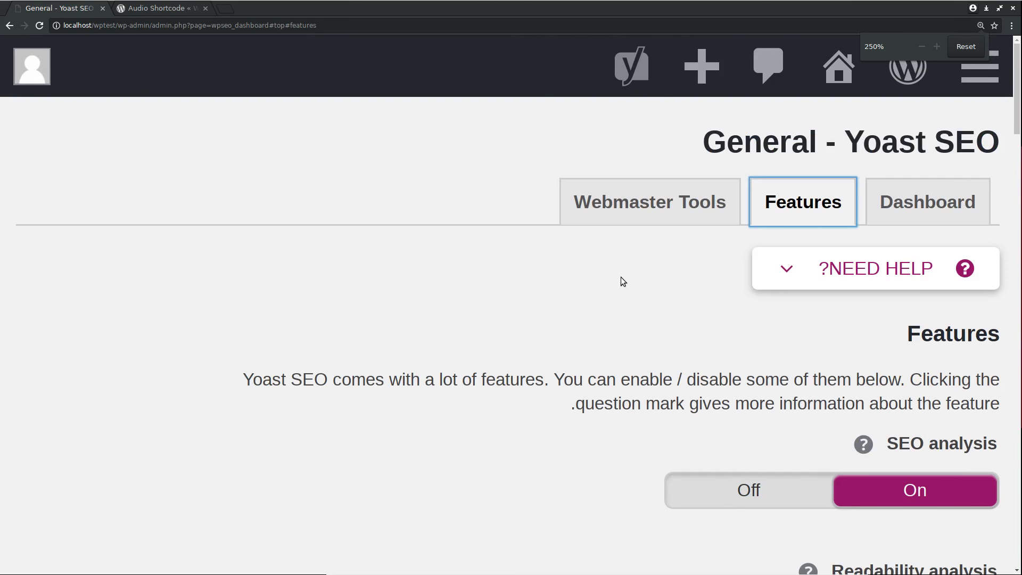
scroll(621, 277, down, 2)
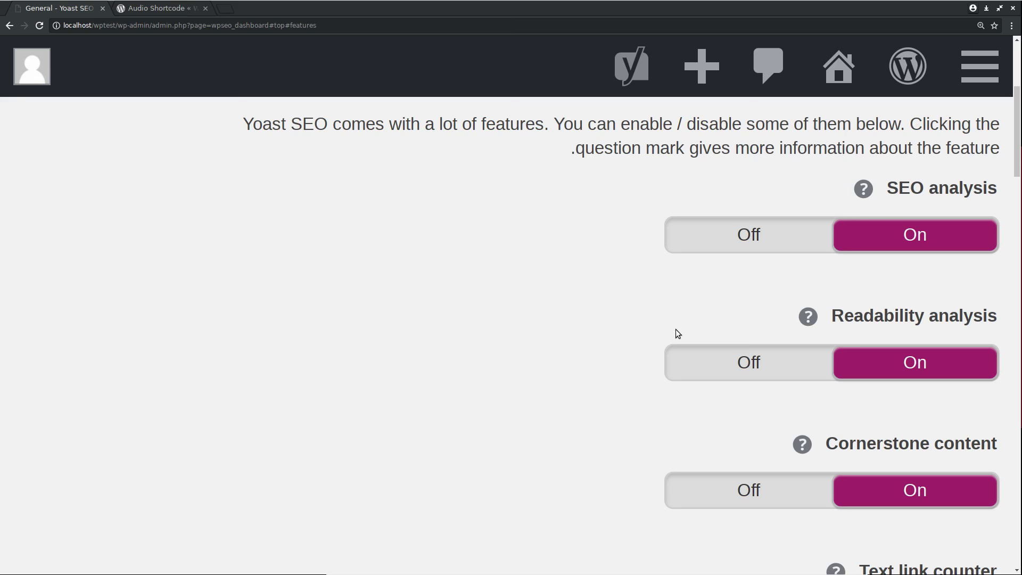
scroll(678, 334, down, 10)
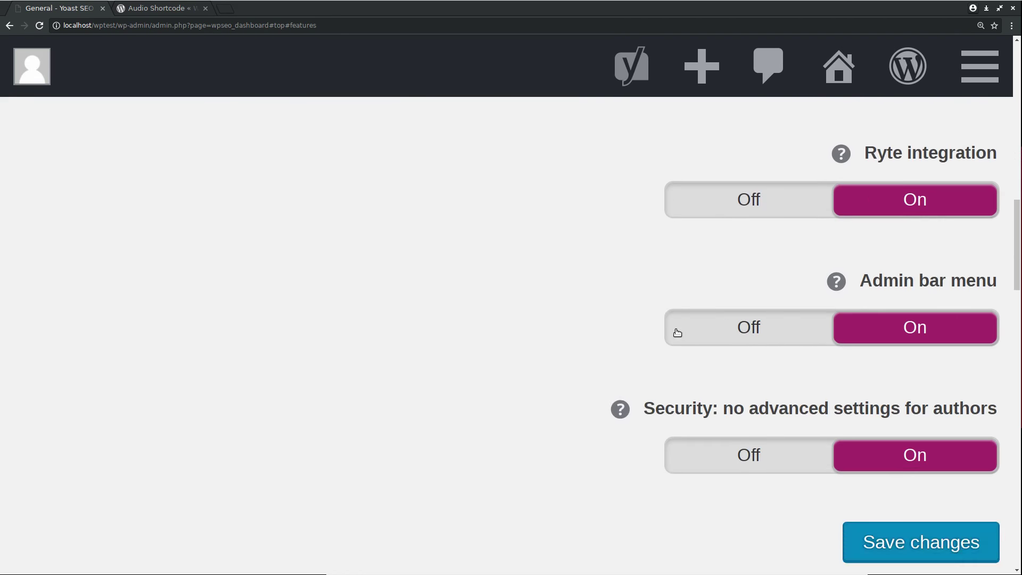
scroll(678, 334, down, 5)
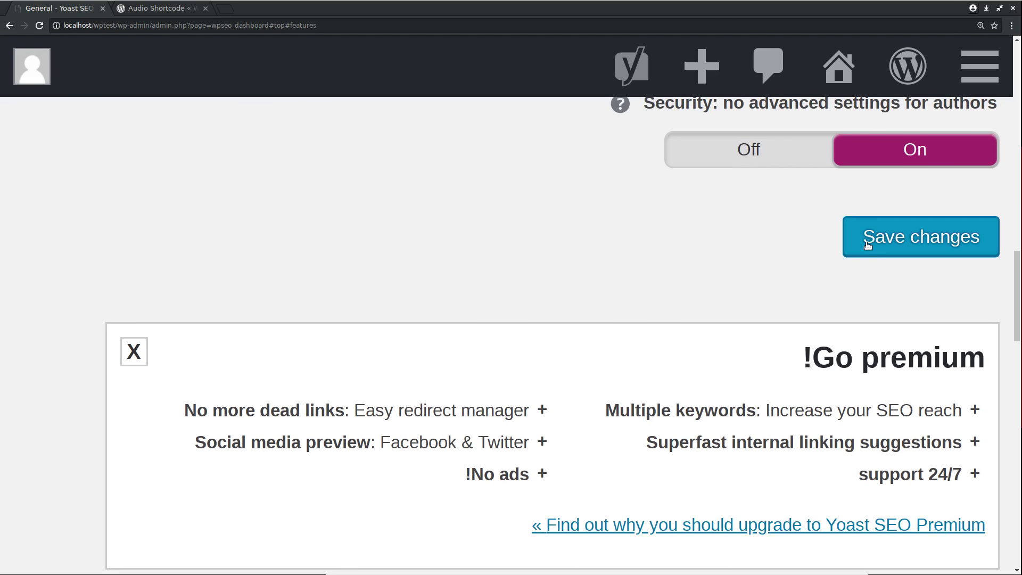
scroll(868, 245, up, 6)
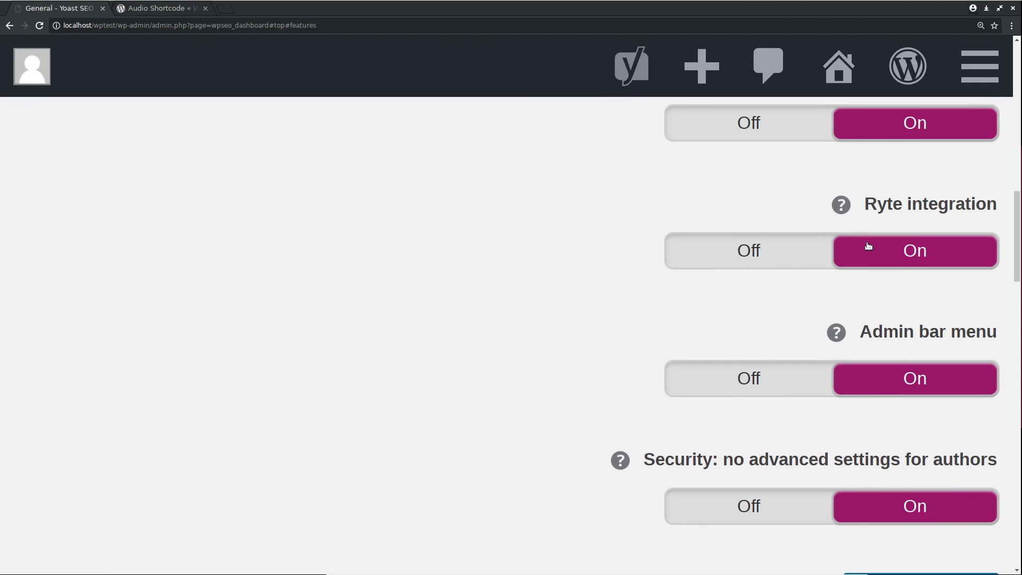
scroll(868, 245, up, 15)
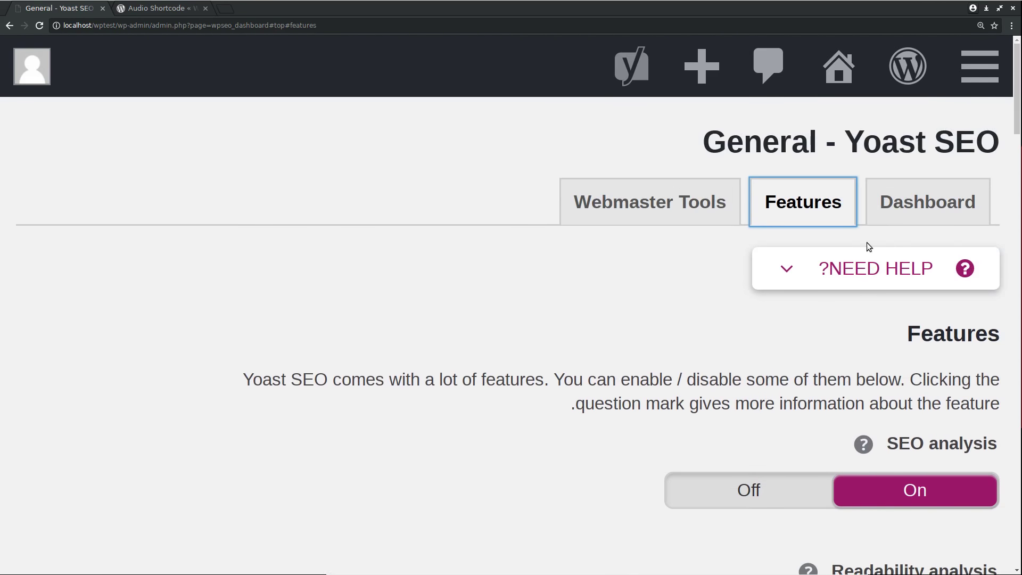
key(ctrl+minus)
key(ctrl+minus)
key(ctrl+minus)
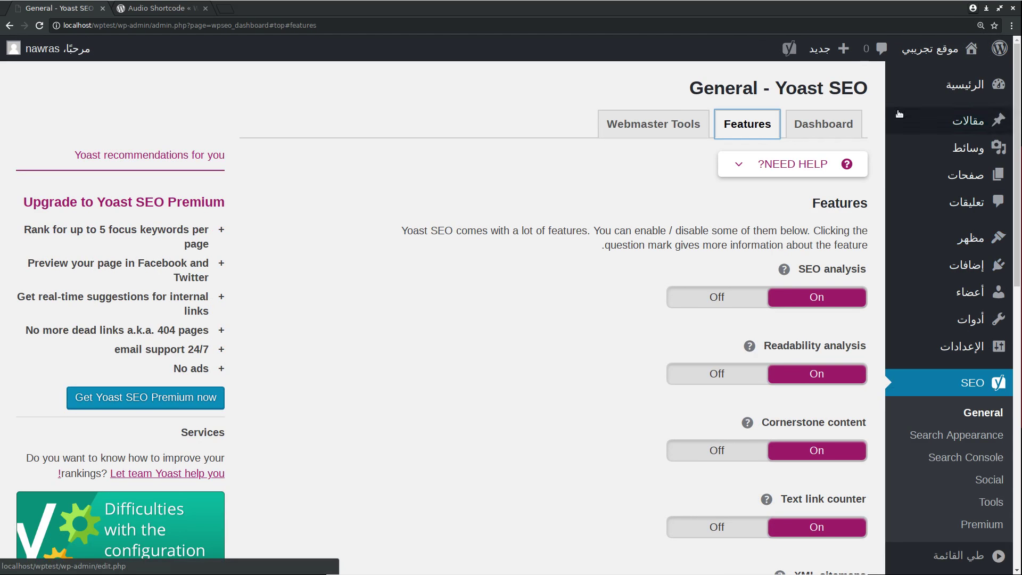
Go to the list of all posts and start a new post
mouse_move(900, 115)
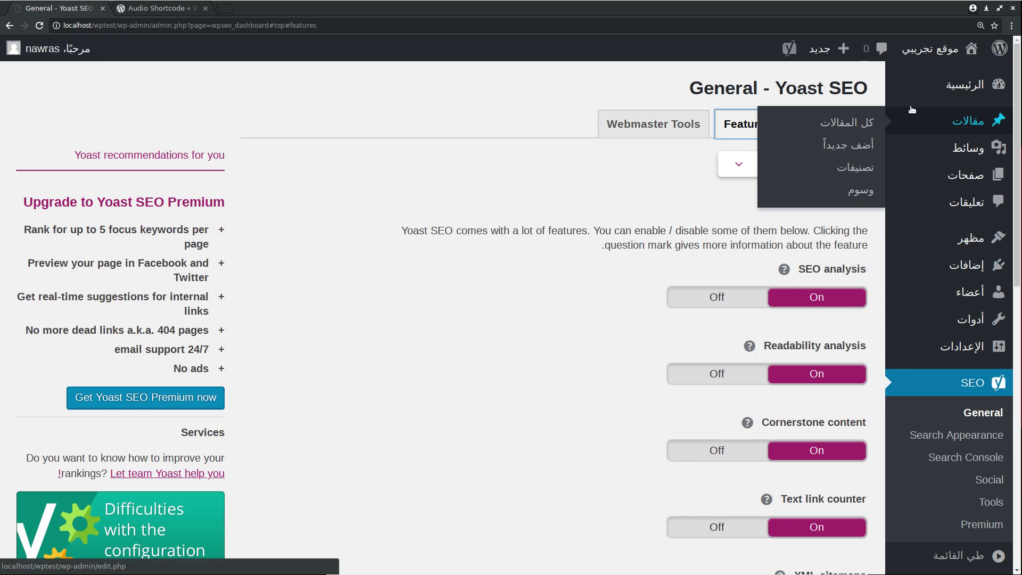
click(840, 121)
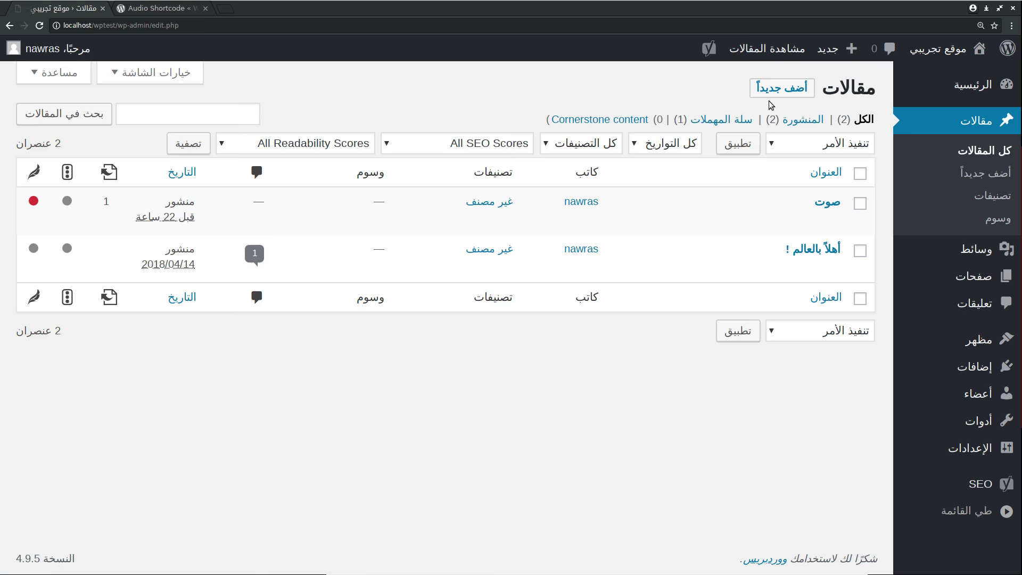
click(775, 91)
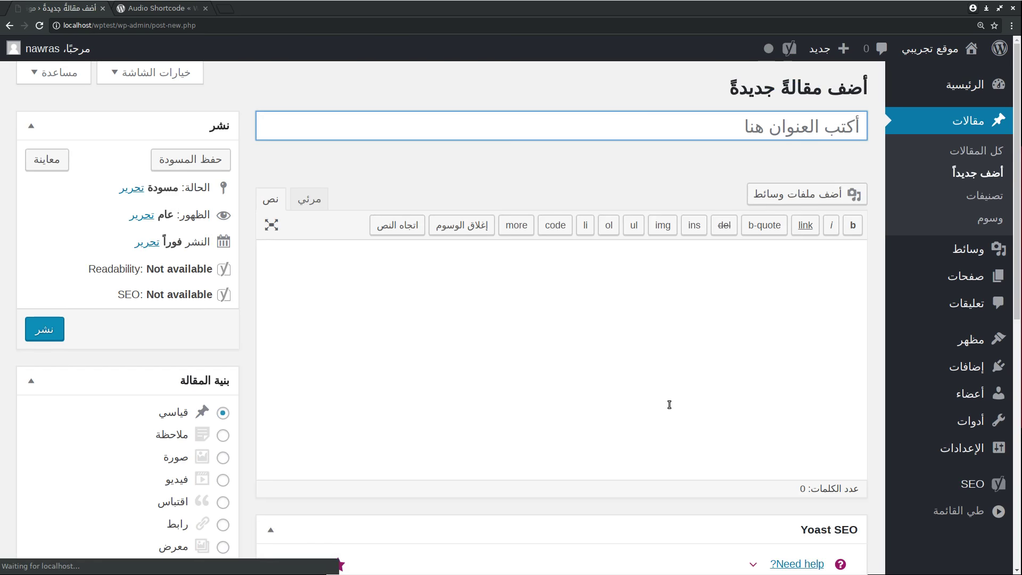
Title the new post "كتابة مقالة موافقة السيو"
click(676, 138)
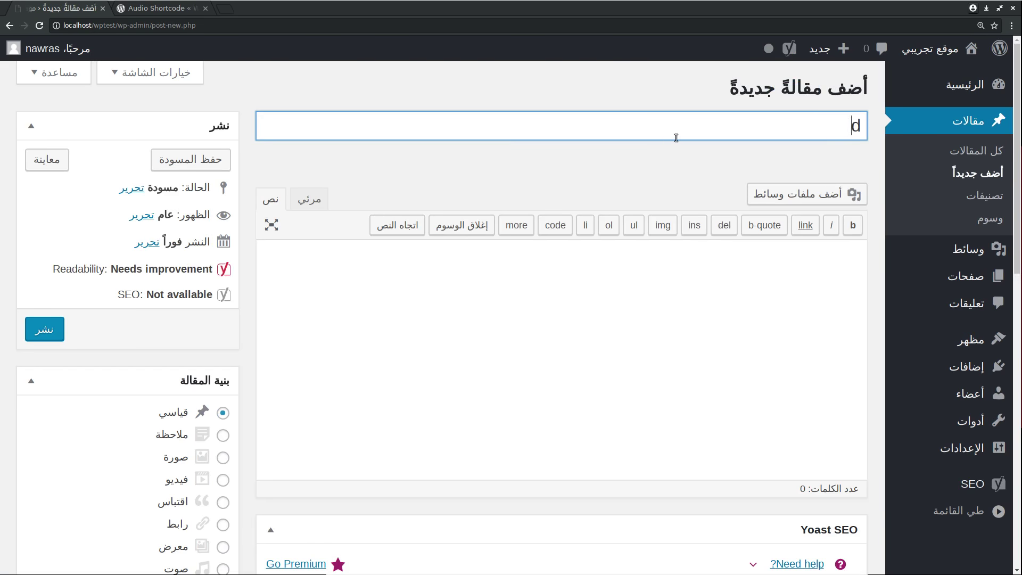
text(مقالة)
key(BackSpace)
key(BackSpace)
key(BackSpace)
key(BackSpace)
key(BackSpace)
text(كتابة مقالة ب)
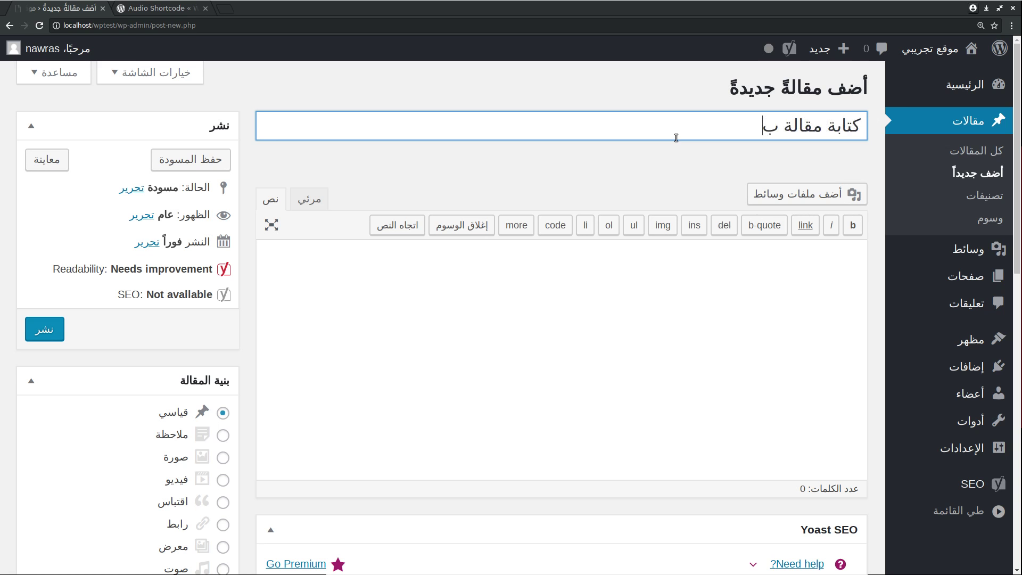
key(BackSpace)
text(موافقة السيو)
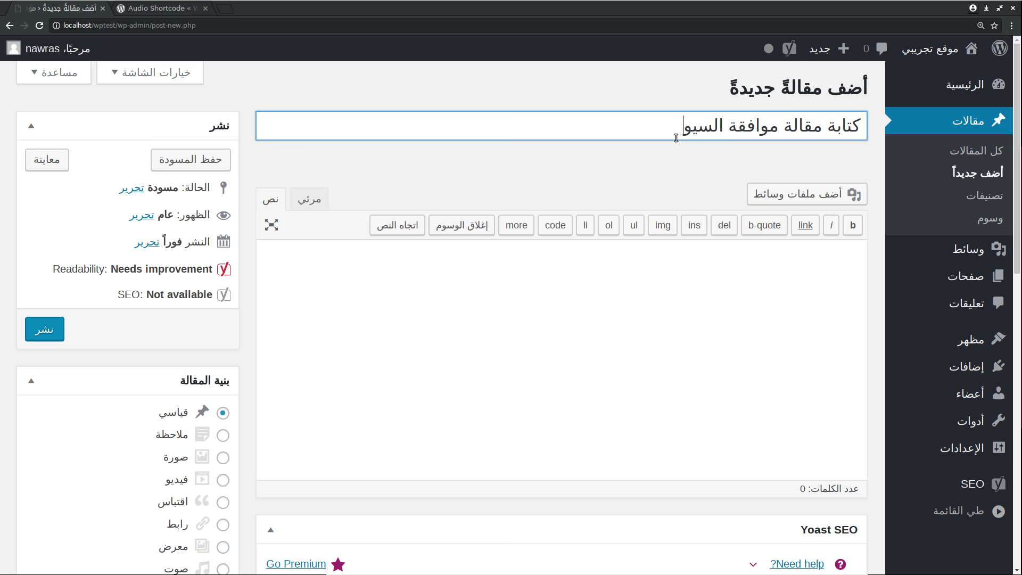
click(638, 168)
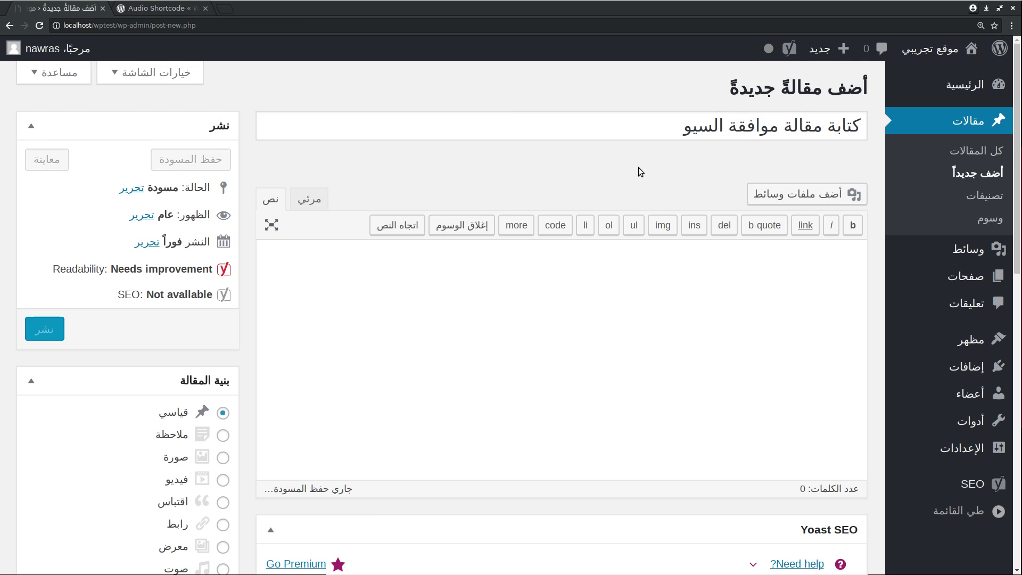
Examine the post's permalink and the Readability and SEO statuses in the publish box at an enlarged page zoom
scroll(639, 168, down, 1)
scroll(638, 167, down, 3)
scroll(638, 167, up, 5)
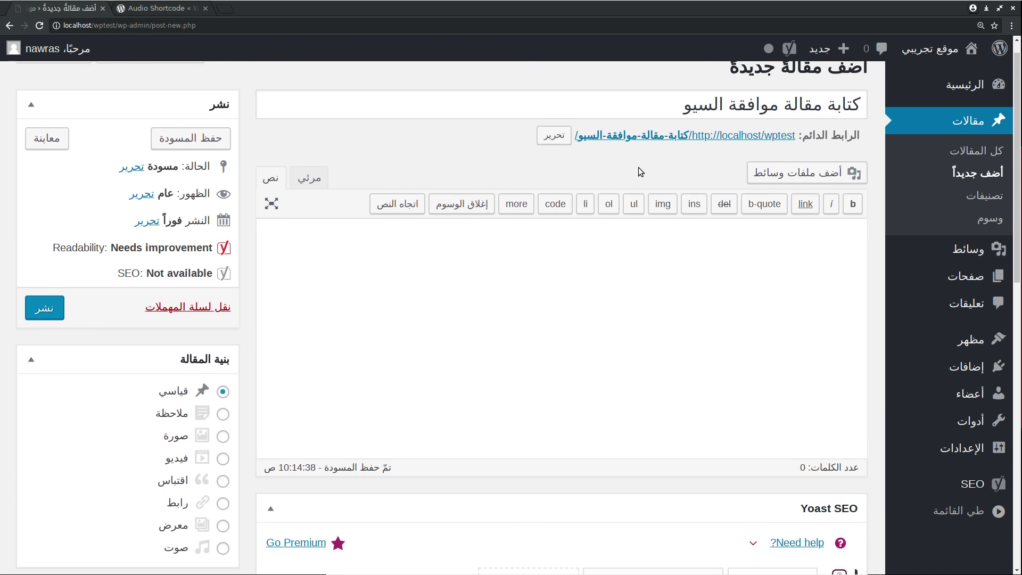
key(ctrl+plus)
key(ctrl+plus)
key(ctrl+plus)
key(ctrl+plus)
key(ctrl+plus)
key(ctrl+plus)
key(ctrl+plus)
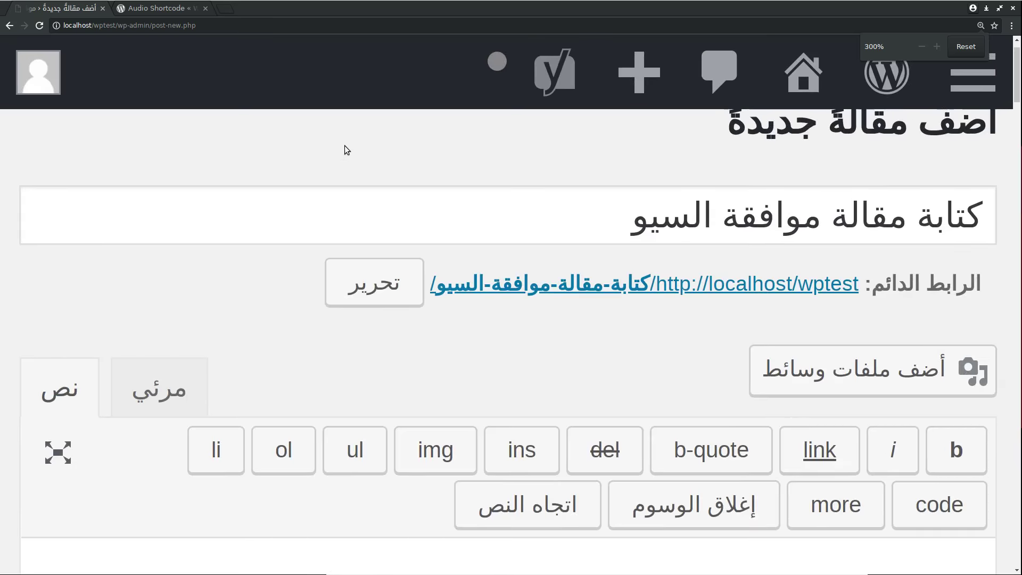
scroll(106, 249, down, 5)
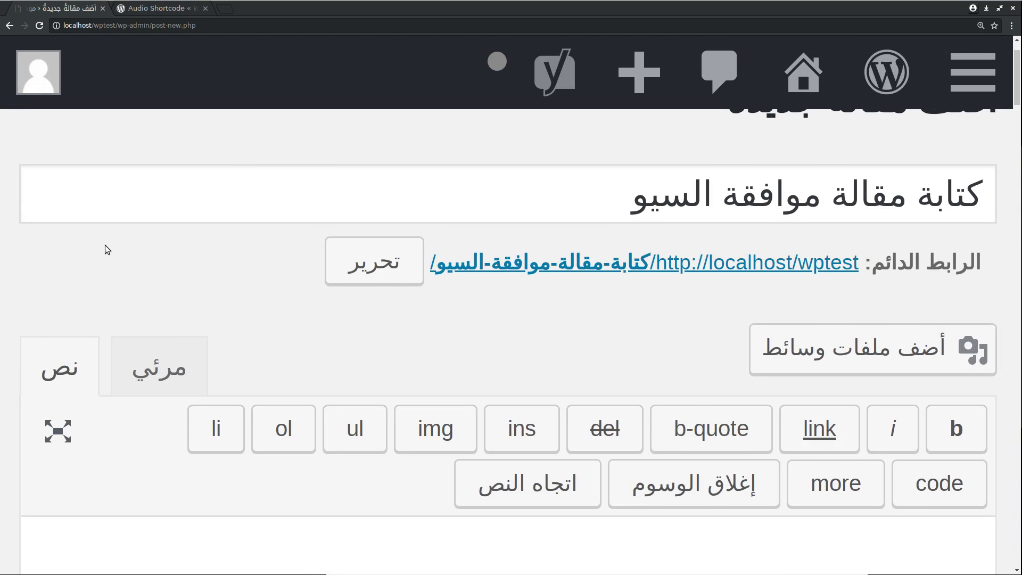
key(ctrl+minus)
key(ctrl+minus)
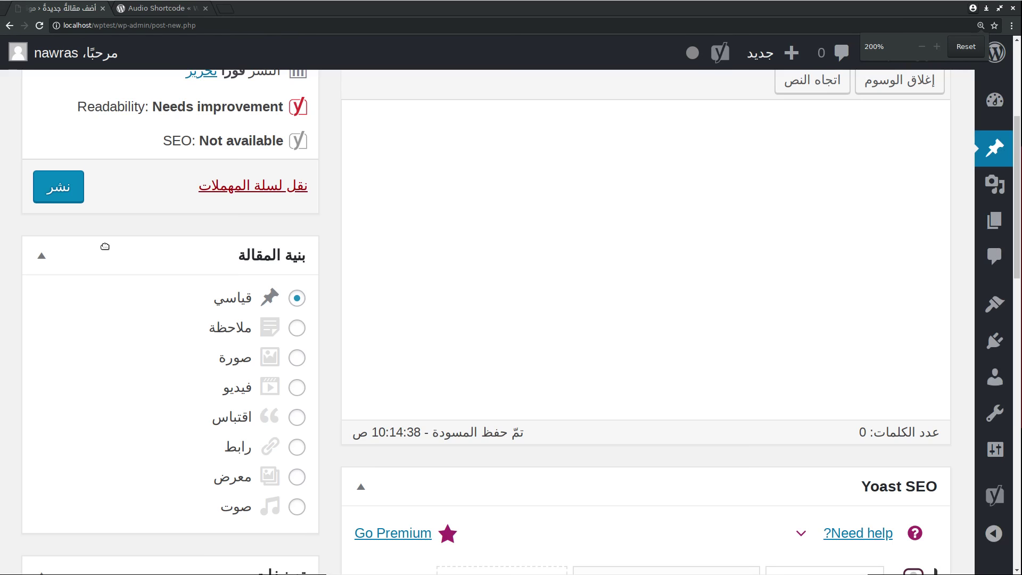
scroll(178, 237, up, 3)
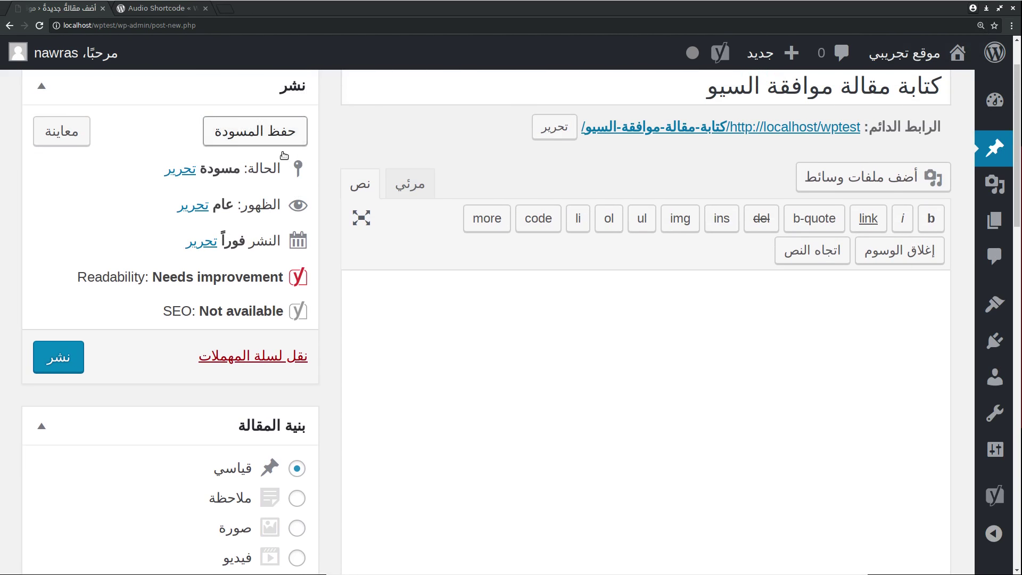
triple_click(161, 314)
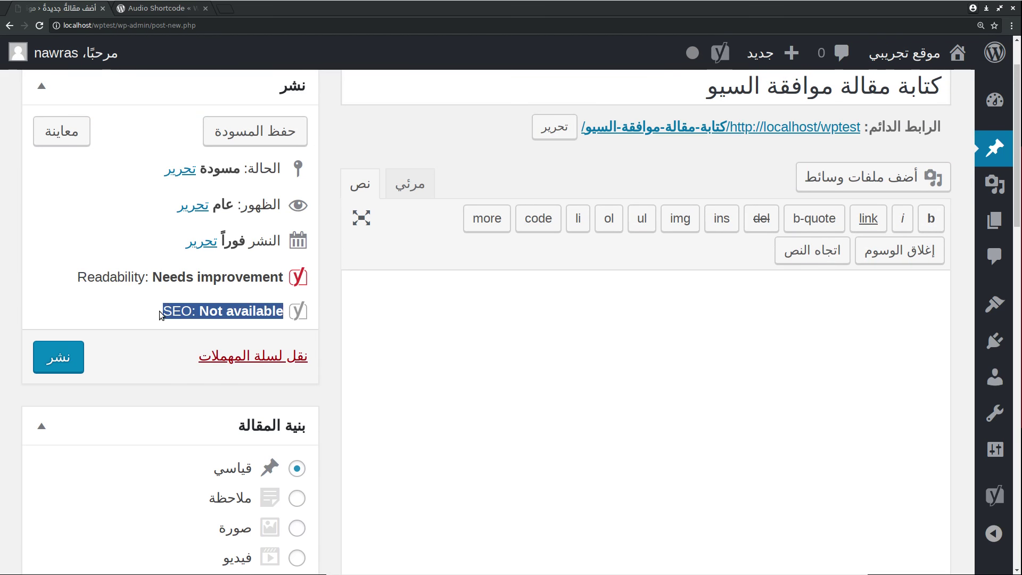
click(160, 322)
drag(164, 313, 285, 314)
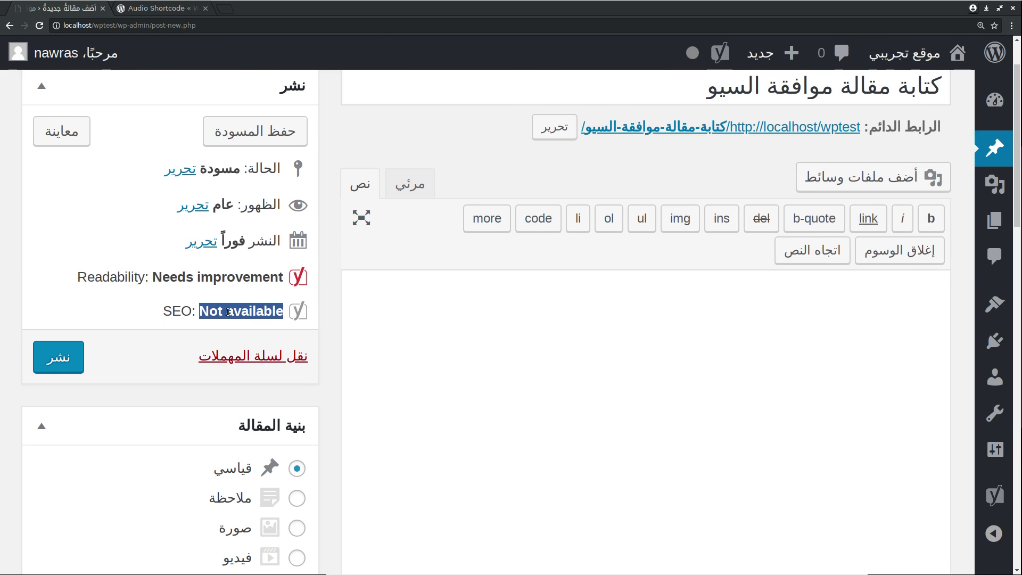
drag(69, 278, 276, 273)
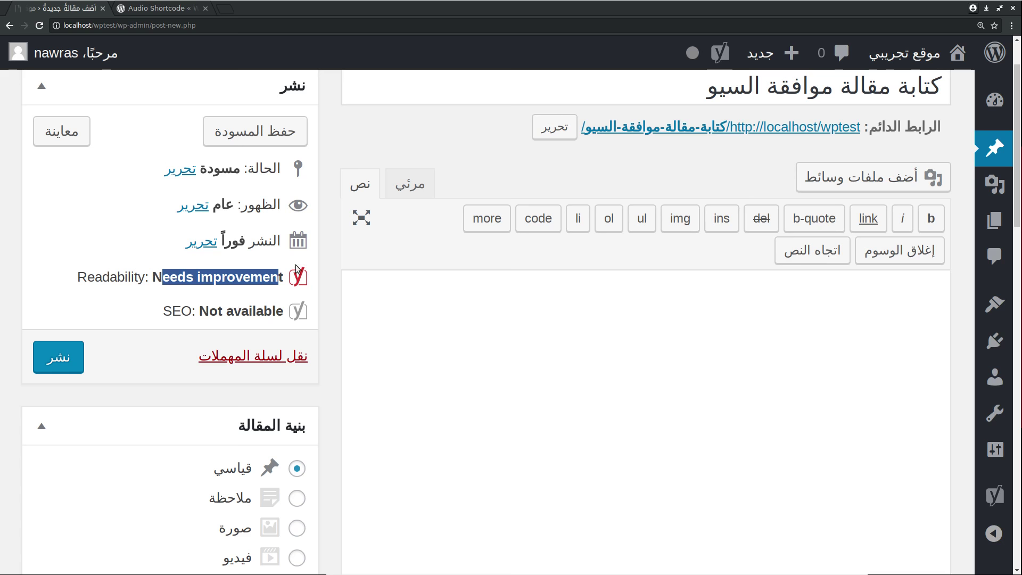
click(324, 244)
Find the Yoast SEO box on the post's edit page and view it enlarged in full screen
scroll(322, 244, down, 10)
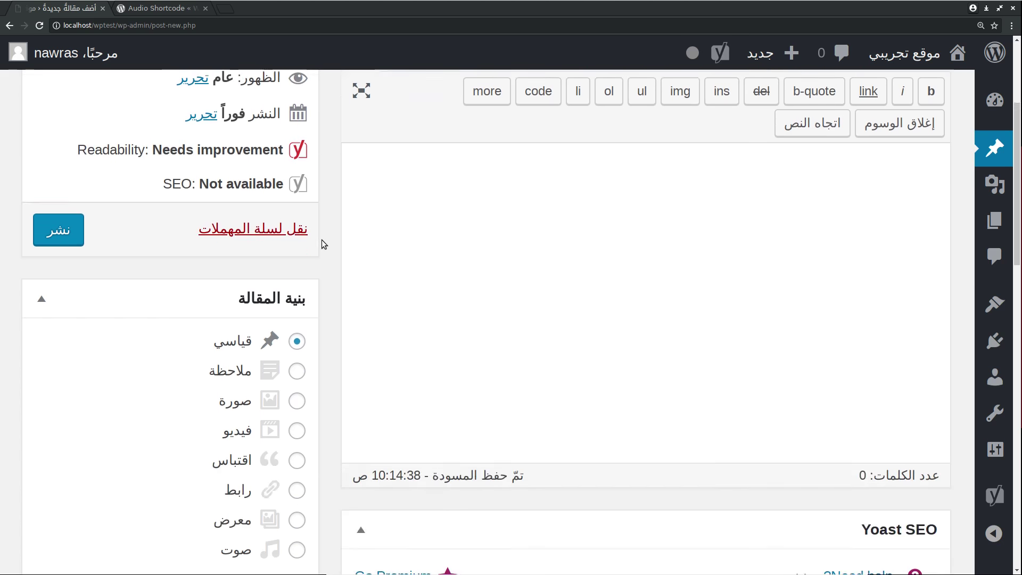
scroll(321, 244, up, 3)
scroll(322, 242, down, 1)
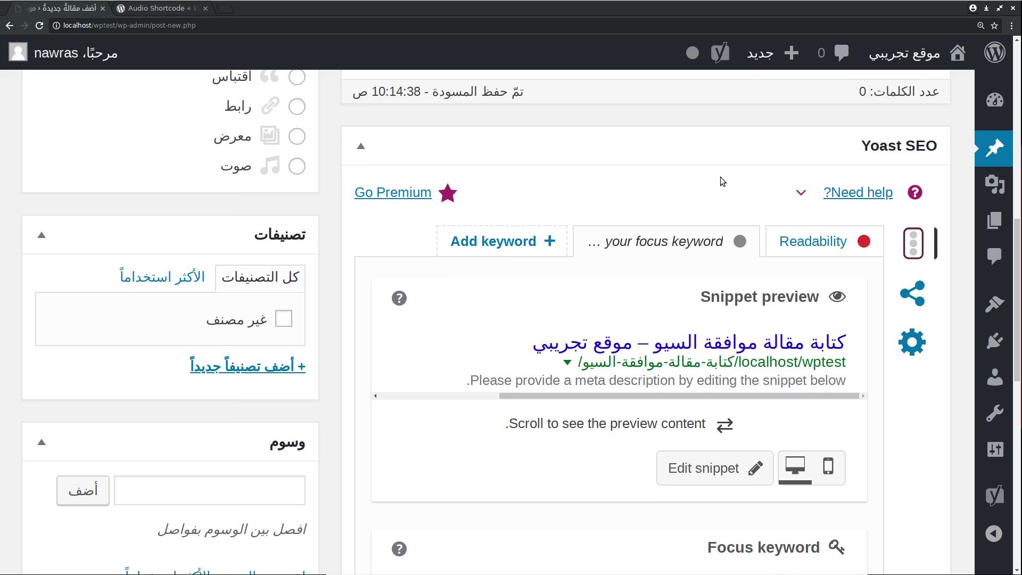
scroll(720, 177, down, 1)
key(ctrl+plus)
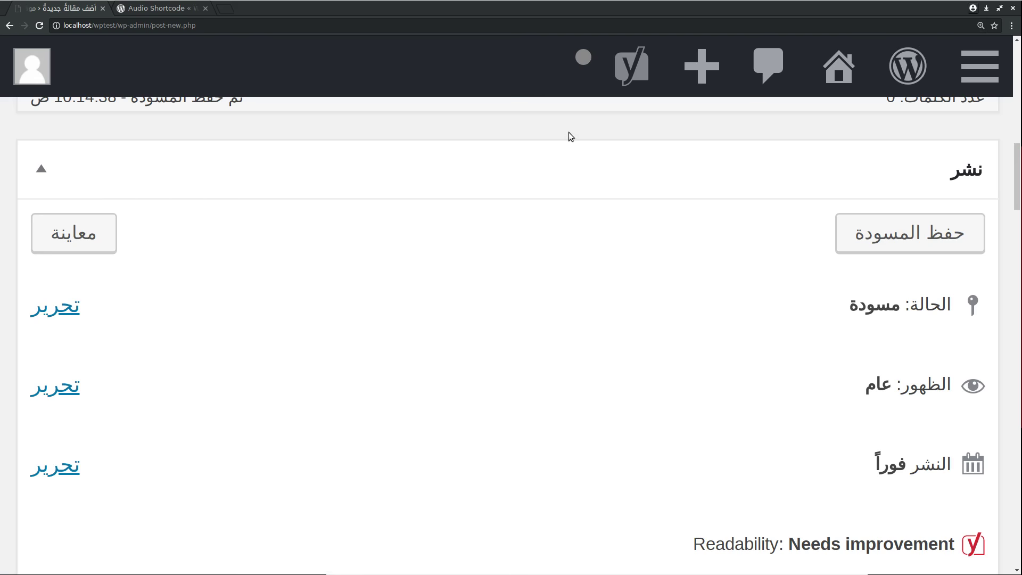
scroll(569, 137, down, 5)
scroll(569, 134, down, 9)
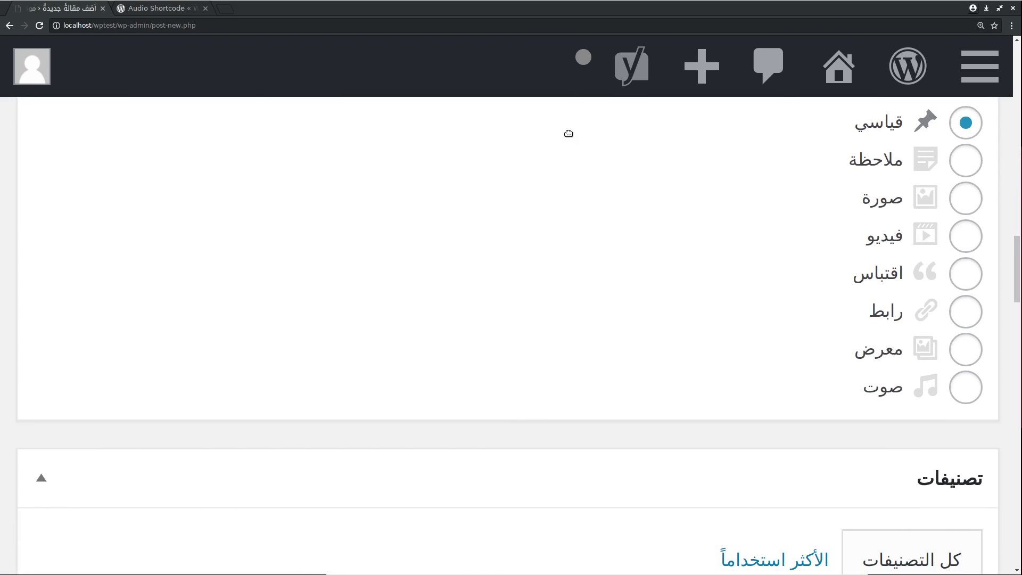
scroll(568, 137, down, 5)
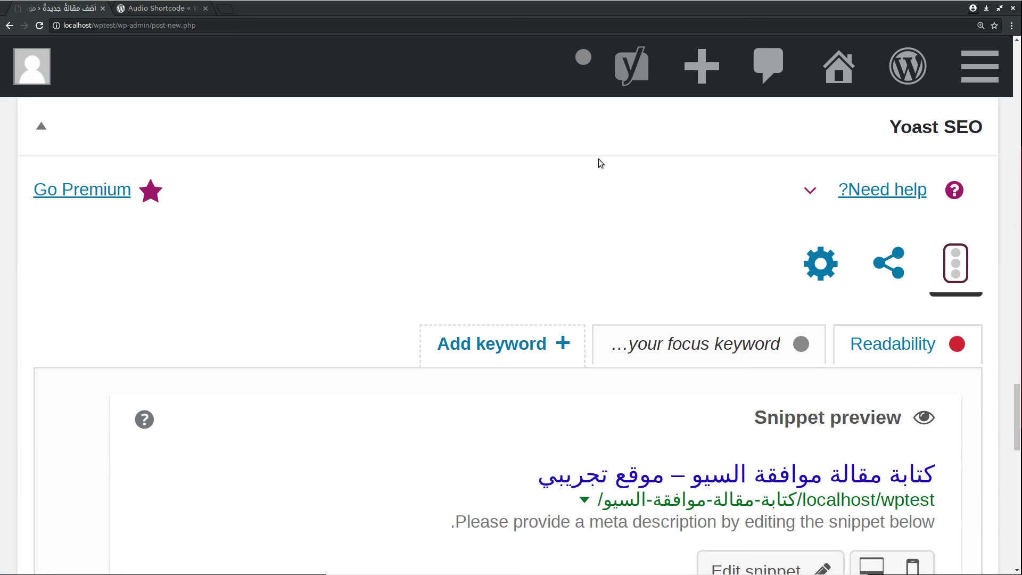
key(F11)
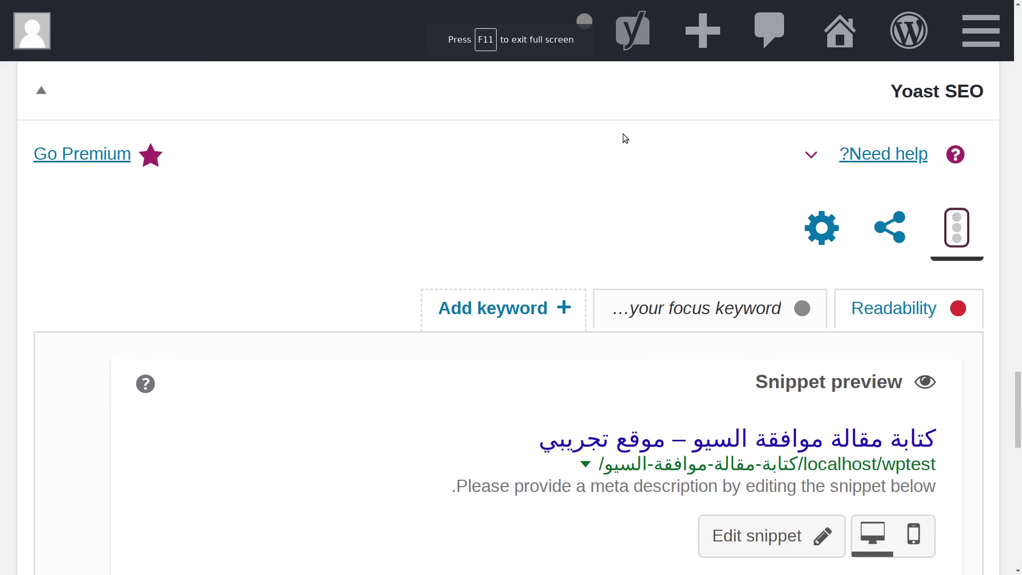
scroll(625, 137, down, 1)
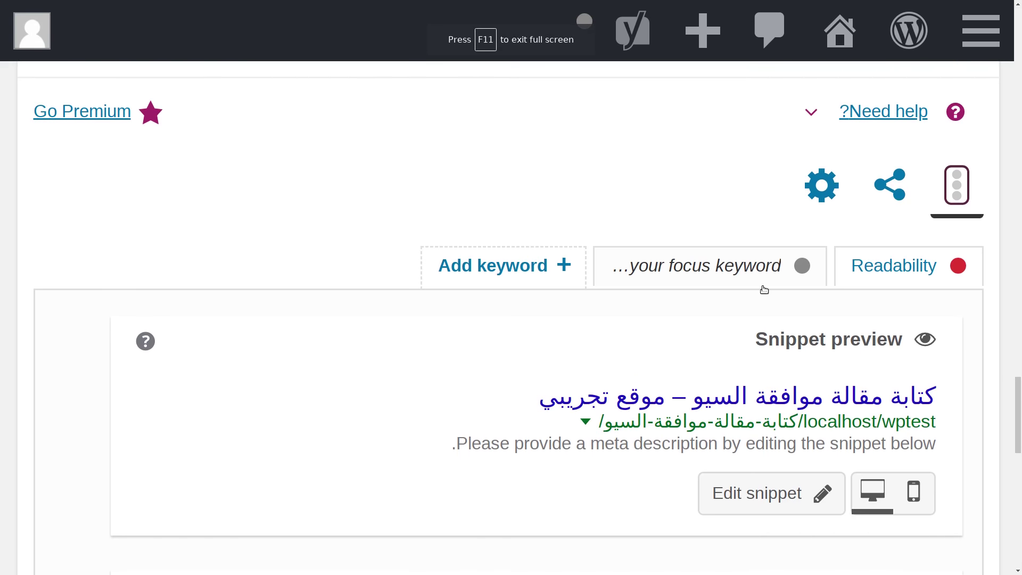
Review the Yoast SEO Readability analysis, followed by the focus keyword section with its snippet preview
click(891, 280)
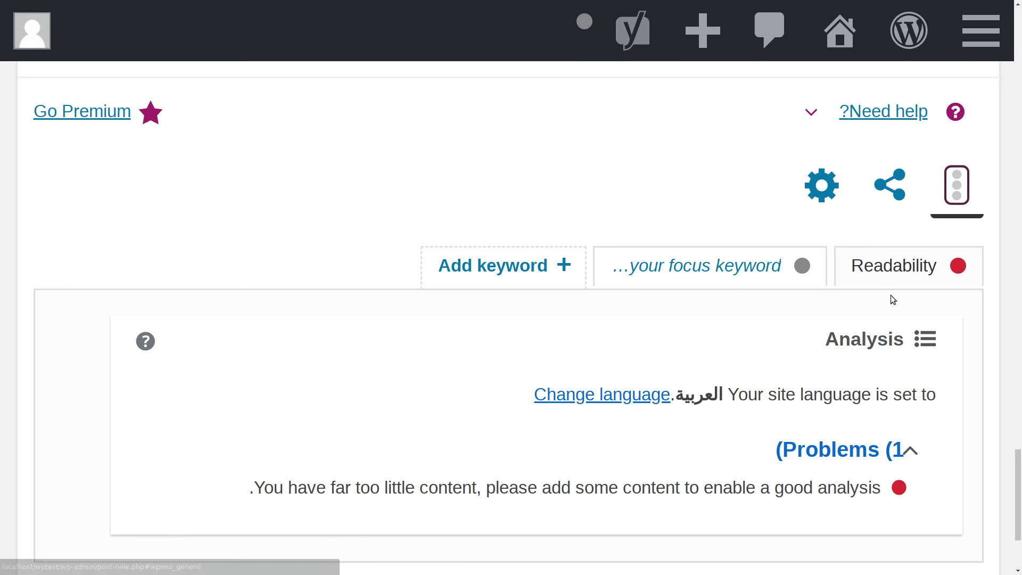
click(698, 265)
scroll(623, 363, down, 10)
scroll(623, 363, up, 9)
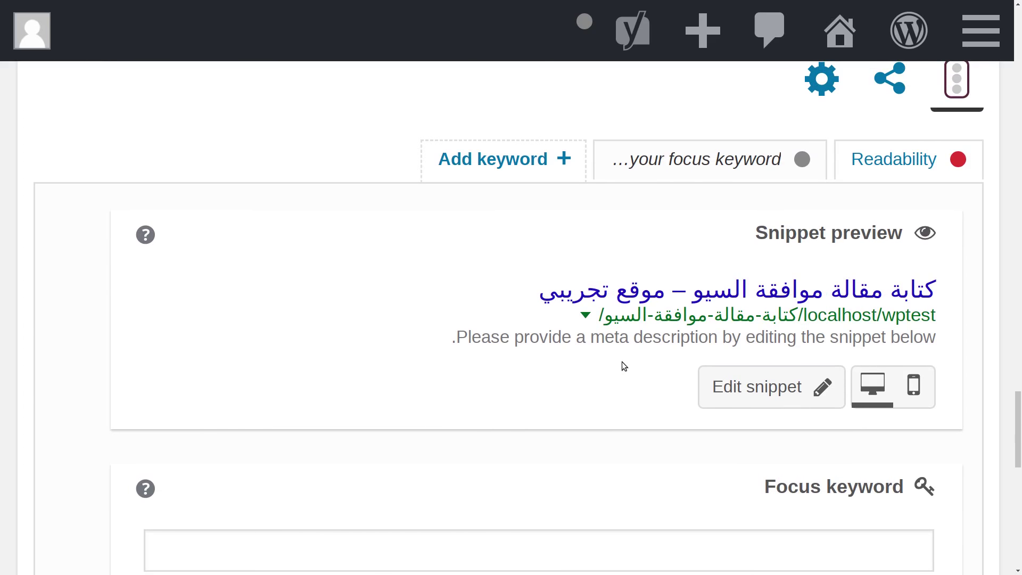
scroll(624, 366, up, 5)
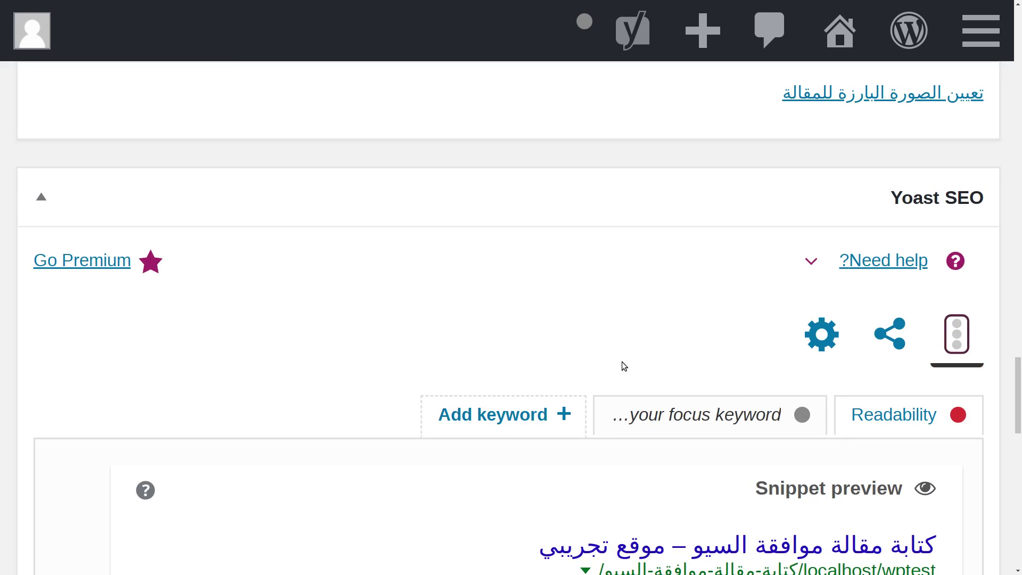
Review the Yoast SEO snippet preview and focus keyword field, and return the page zoom to 175%
scroll(622, 362, up, 1)
scroll(622, 362, down, 1)
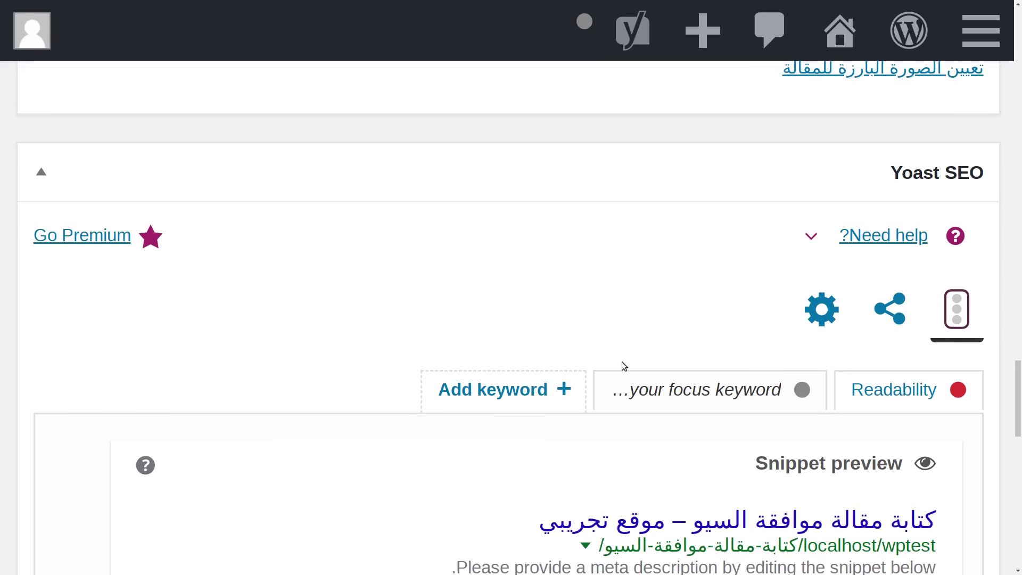
scroll(622, 362, down, 5)
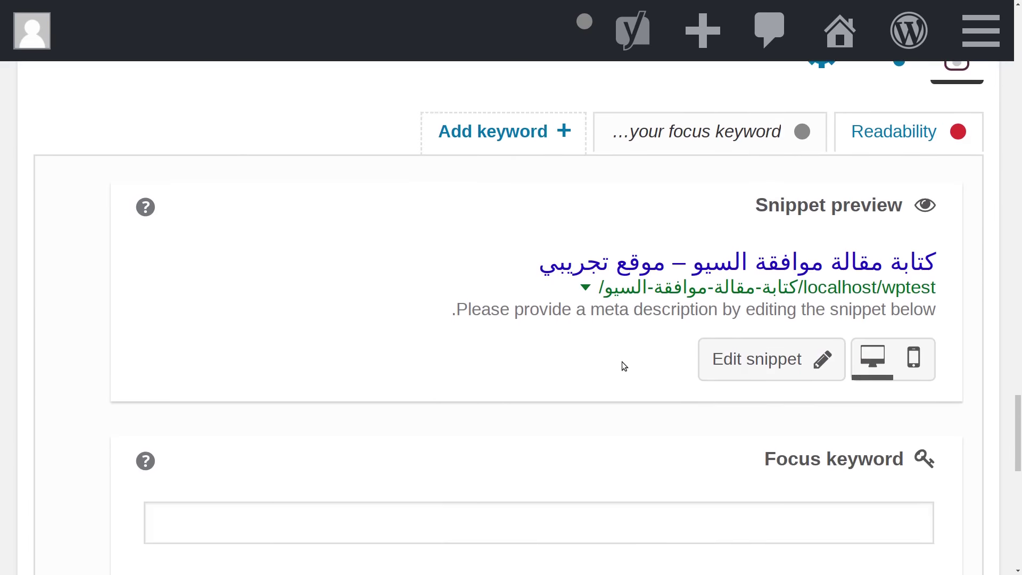
scroll(622, 362, down, 3)
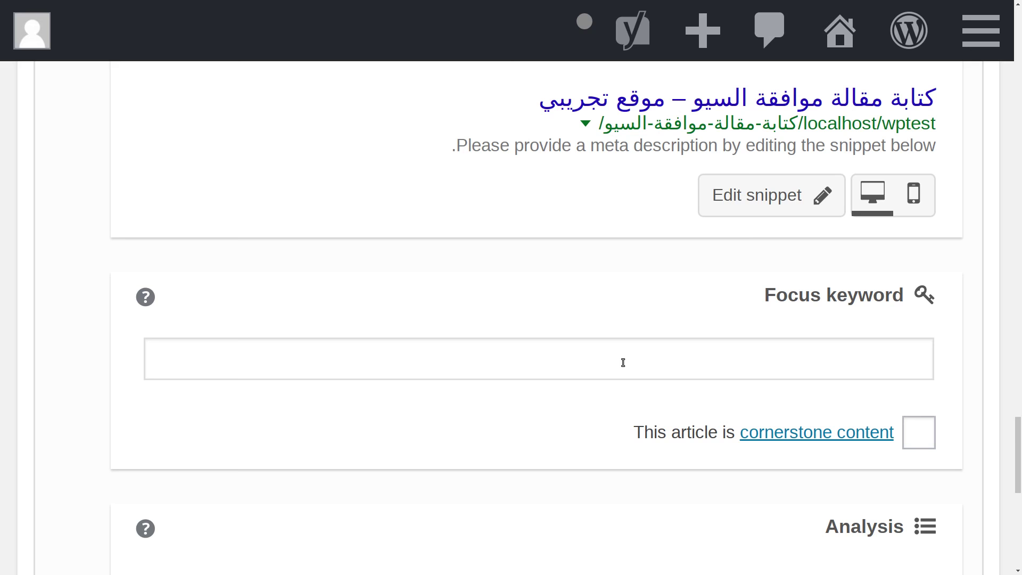
scroll(623, 363, up, 4)
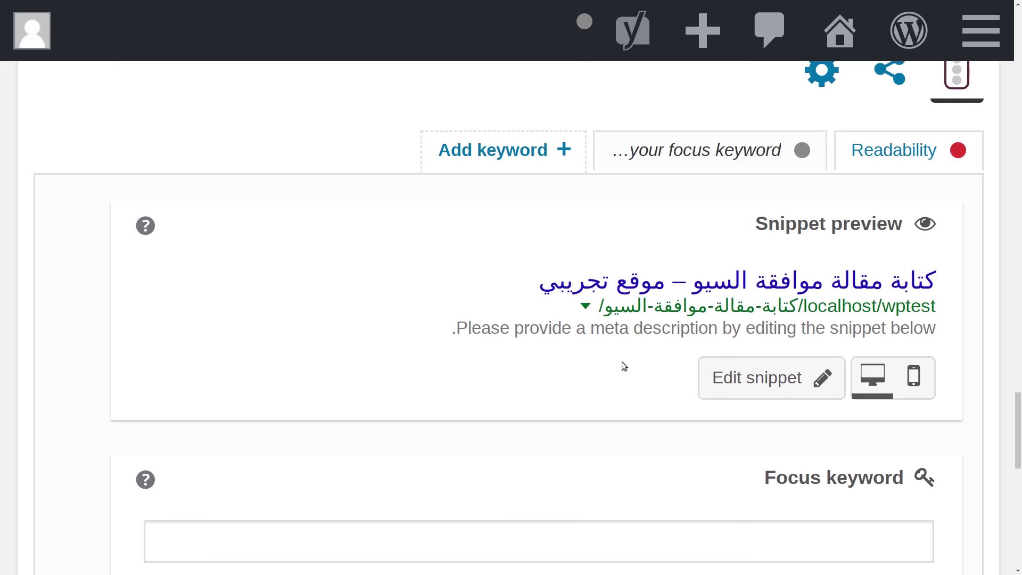
scroll(625, 366, up, 20)
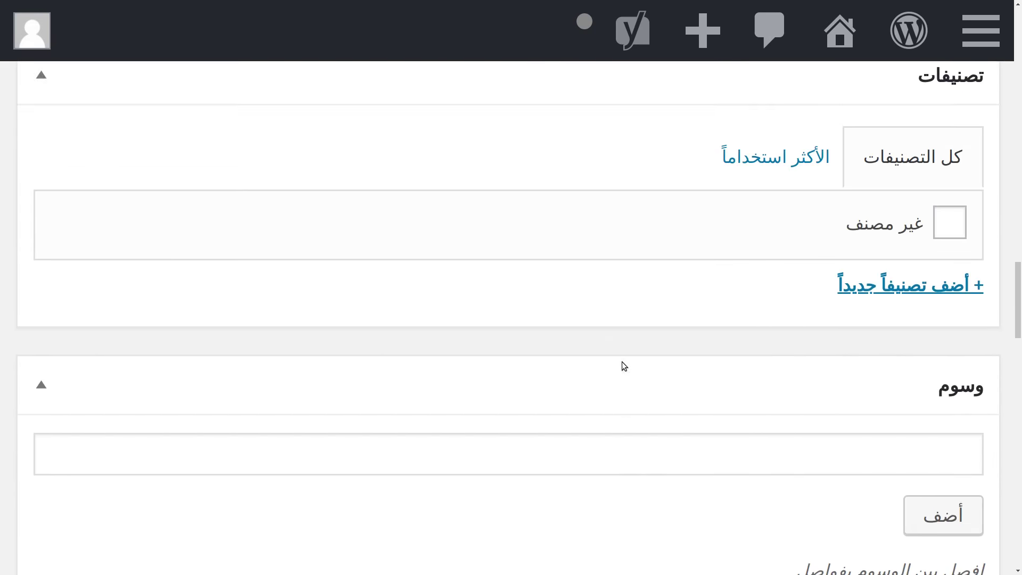
scroll(622, 362, up, 2)
key(ctrl+minus)
key(ctrl+minus)
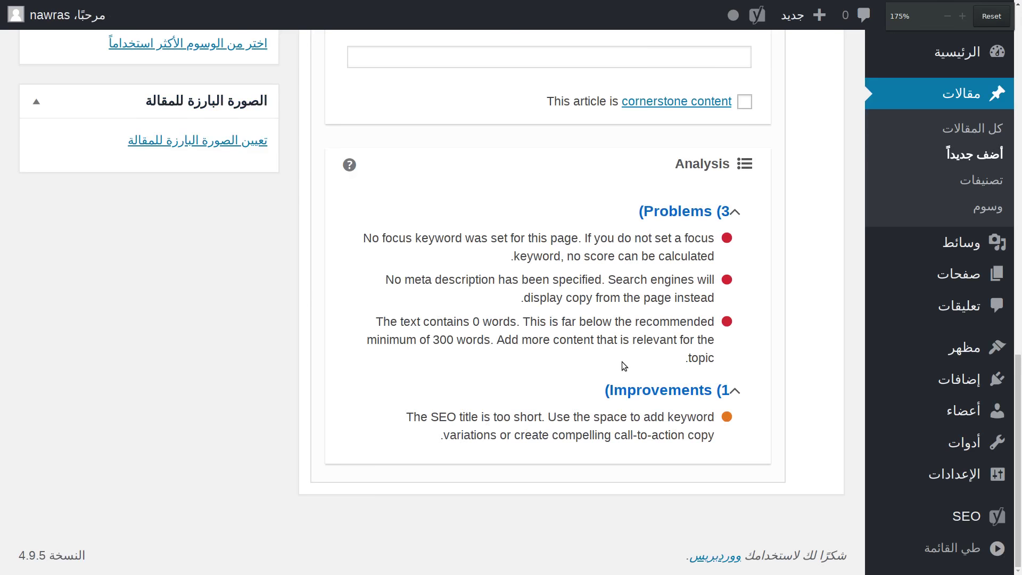
scroll(208, 285, up, 1)
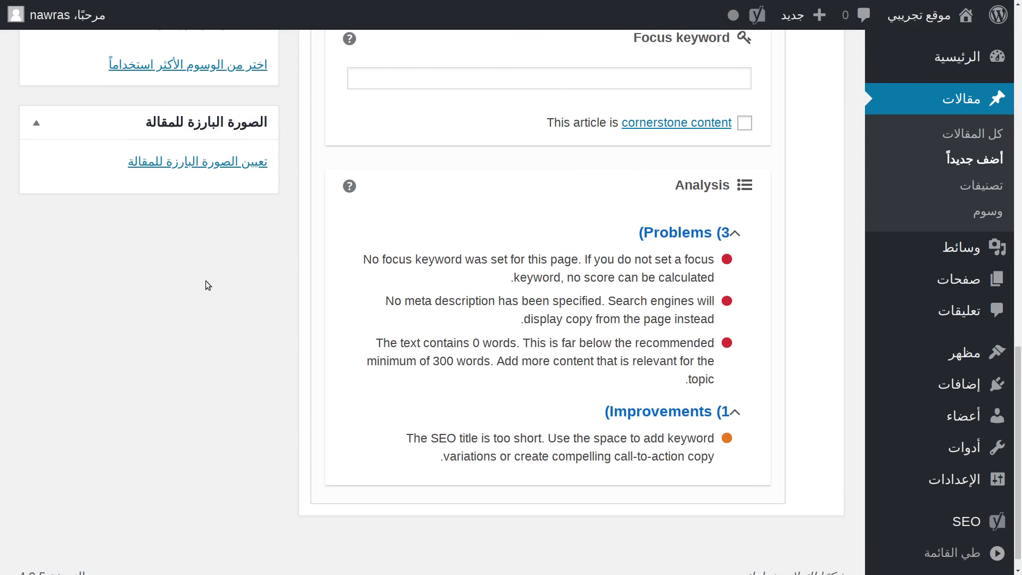
Change the last word of the post title so it reads "كتابة مقالة موافقة للسيو"
scroll(208, 285, up, 15)
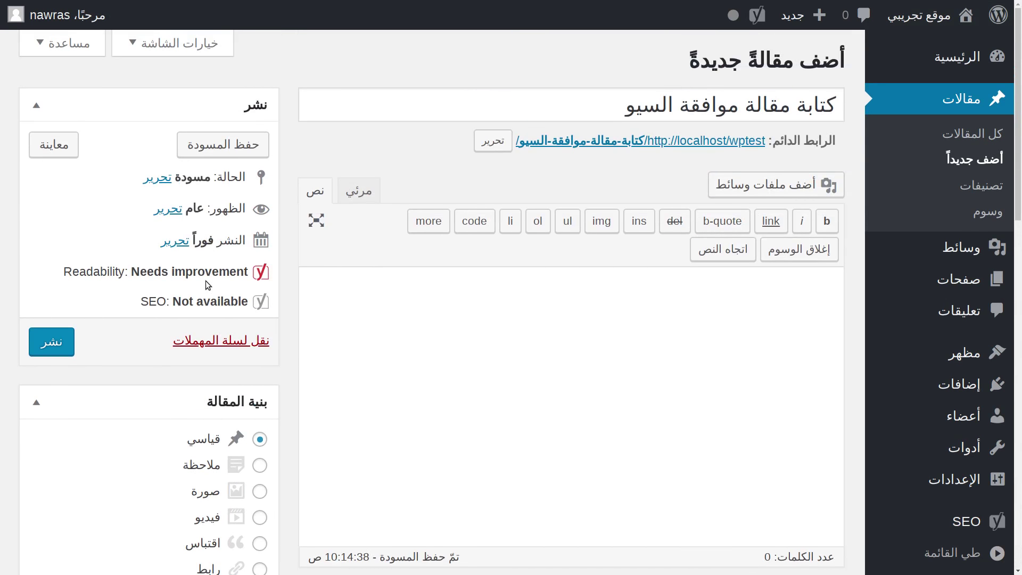
click(675, 114)
key(BackSpace)
key(Delete)
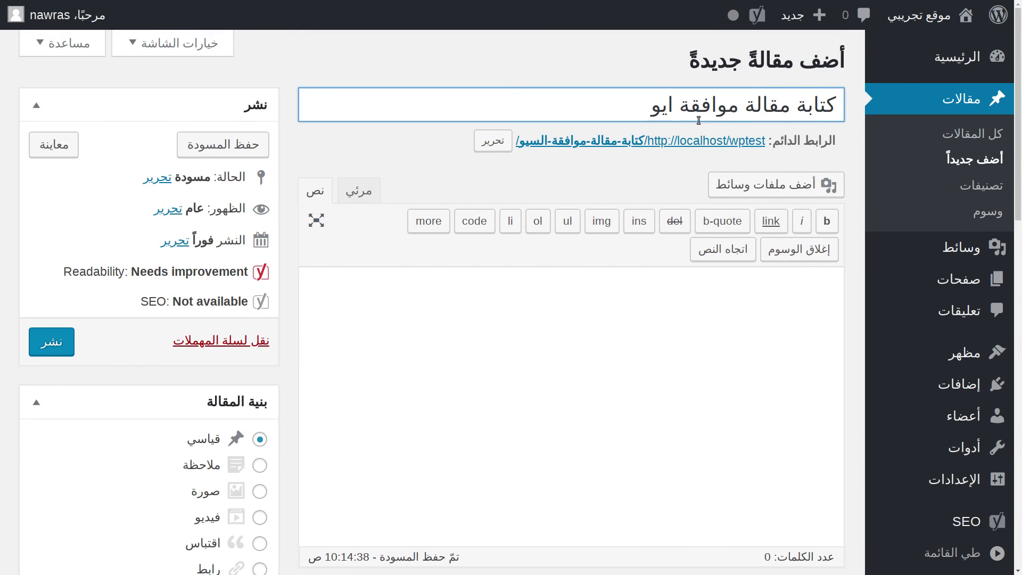
key(BackSpace)
text(للس)
text(eeds improvemen)
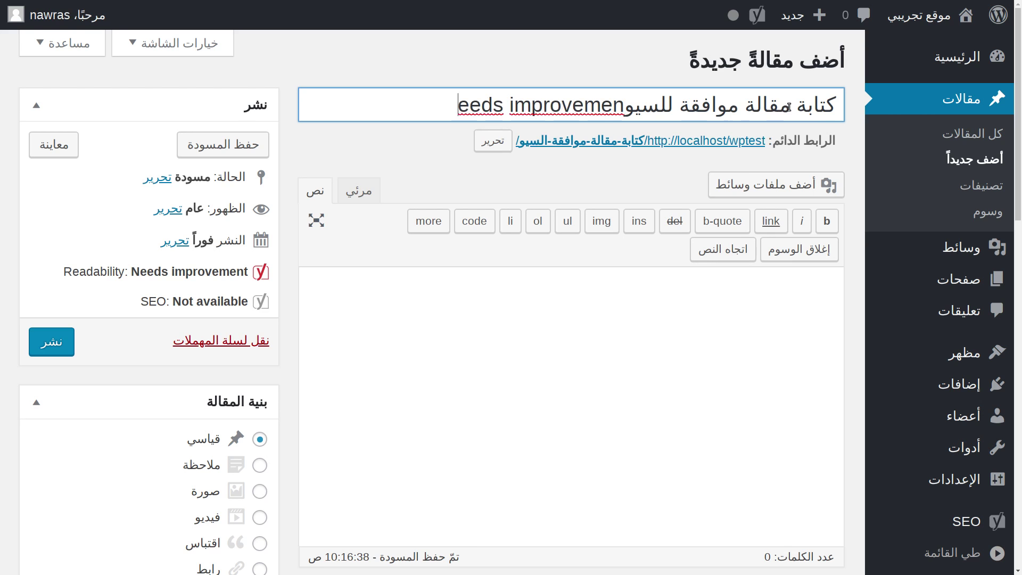
right_click(587, 106)
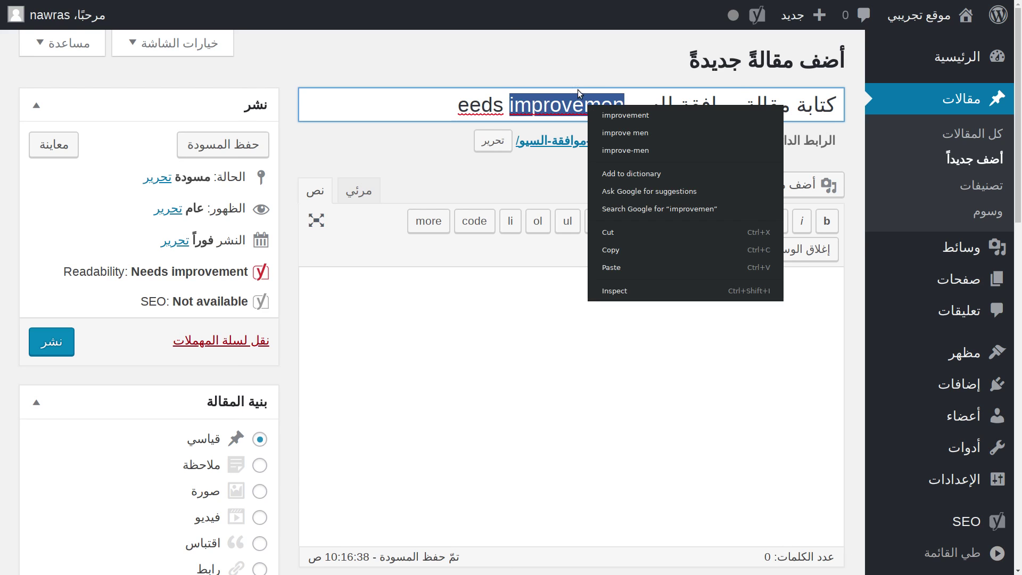
key(Escape)
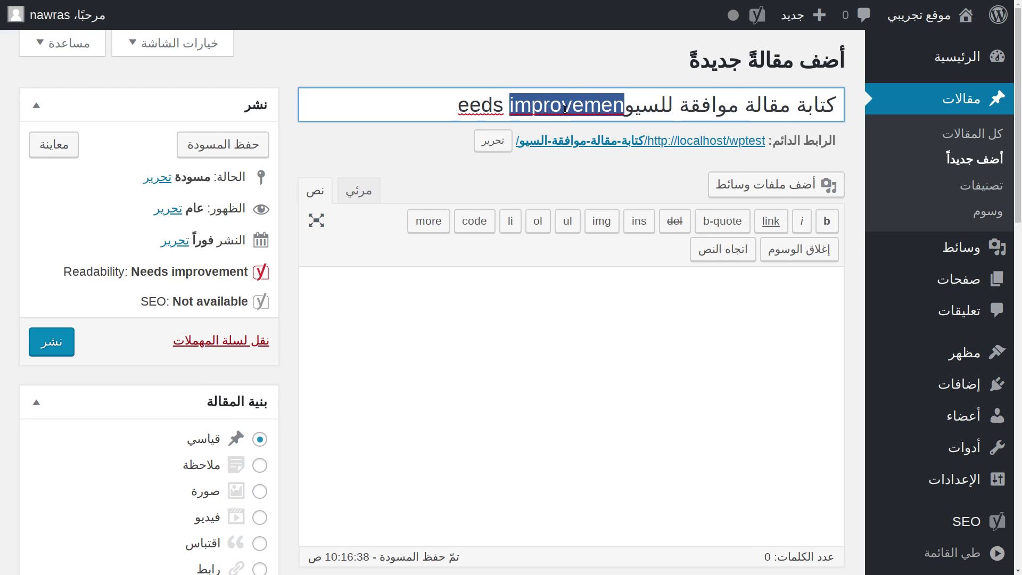
click(602, 110)
click(622, 110)
drag(622, 110, 444, 99)
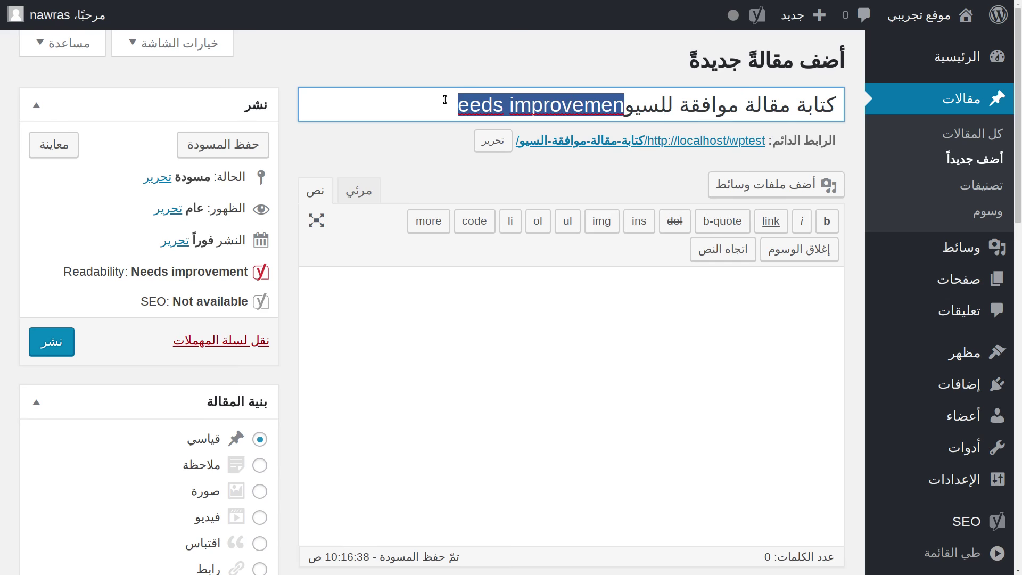
key(BackSpace)
click(494, 390)
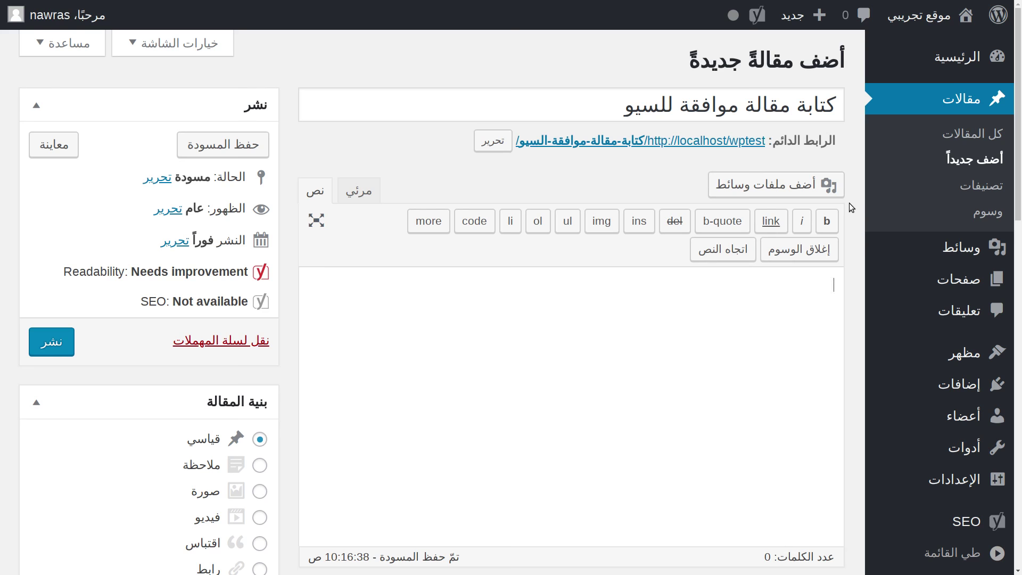
Set the Yoast SEO focus keyword of the post to "مقالة موافقة للسيو"
scroll(848, 203, down, 2)
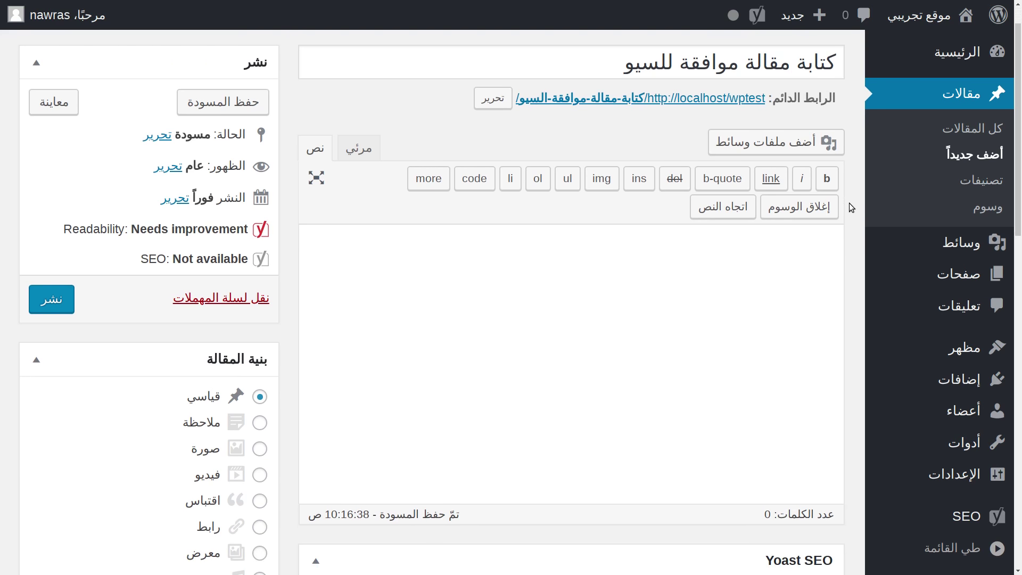
scroll(849, 203, down, 10)
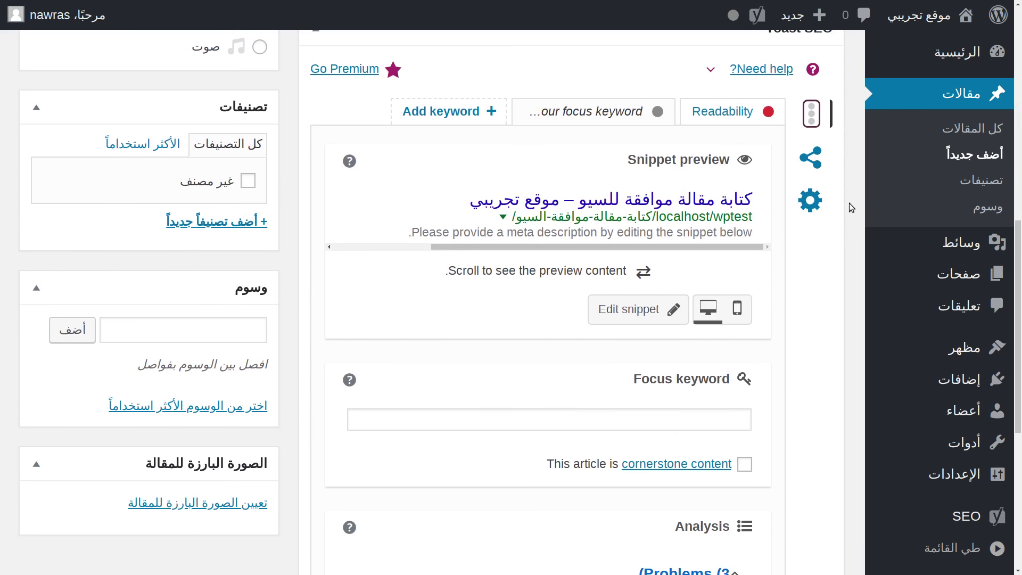
scroll(849, 203, down, 1)
scroll(849, 202, down, 1)
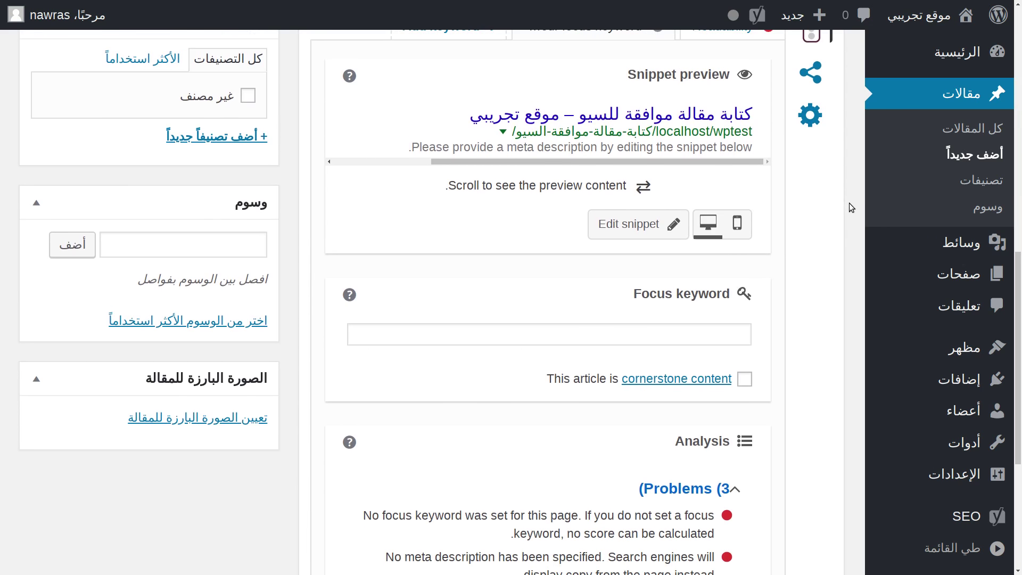
click(589, 338)
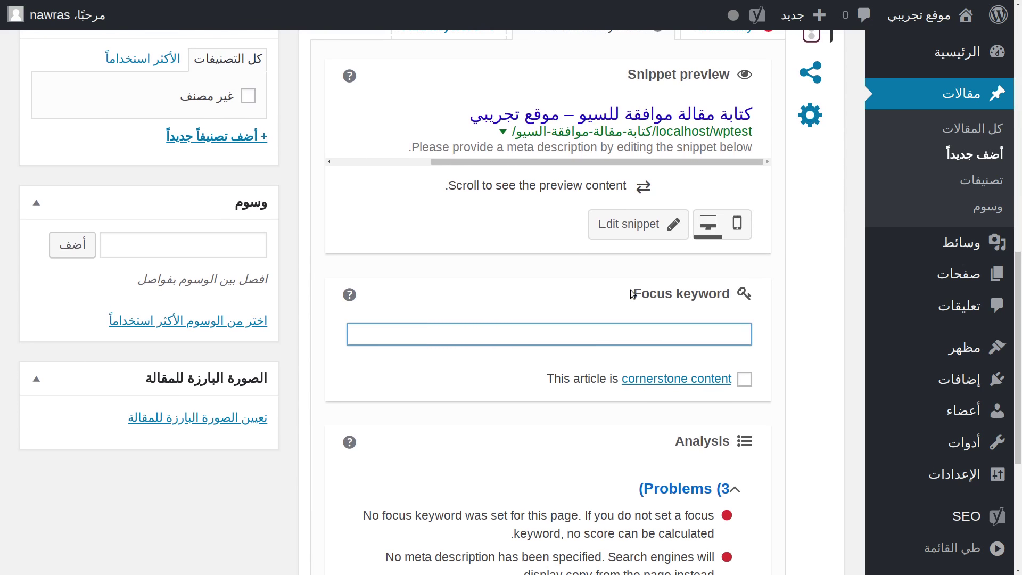
drag(631, 296, 744, 298)
click(720, 335)
text(ق)
key(BackSpace)
text(ت)
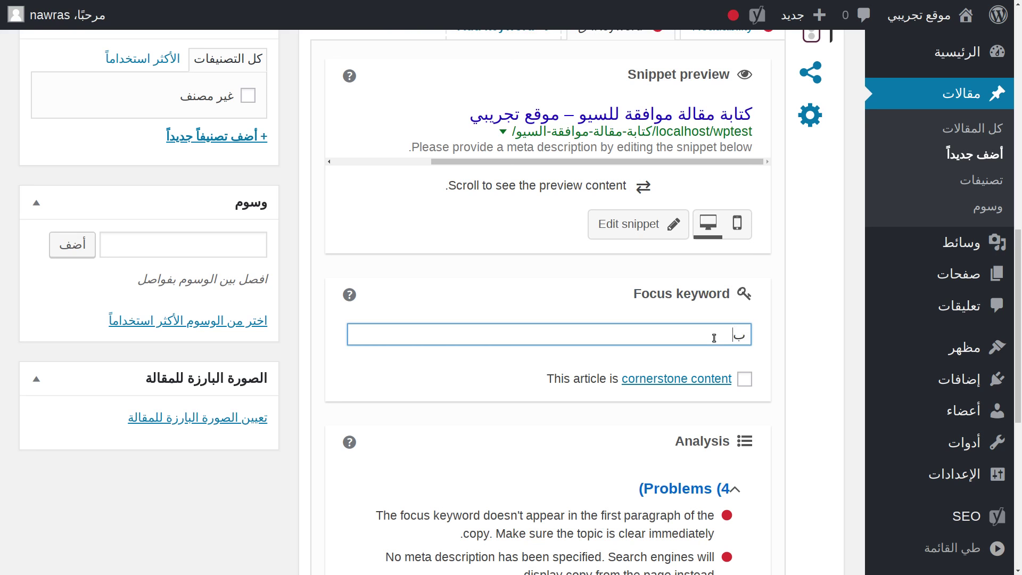
key(BackSpace)
text(ت)
key(BackSpace)
text(ب)
key(BackSpace)
text(مقالةموافقة للسيو)
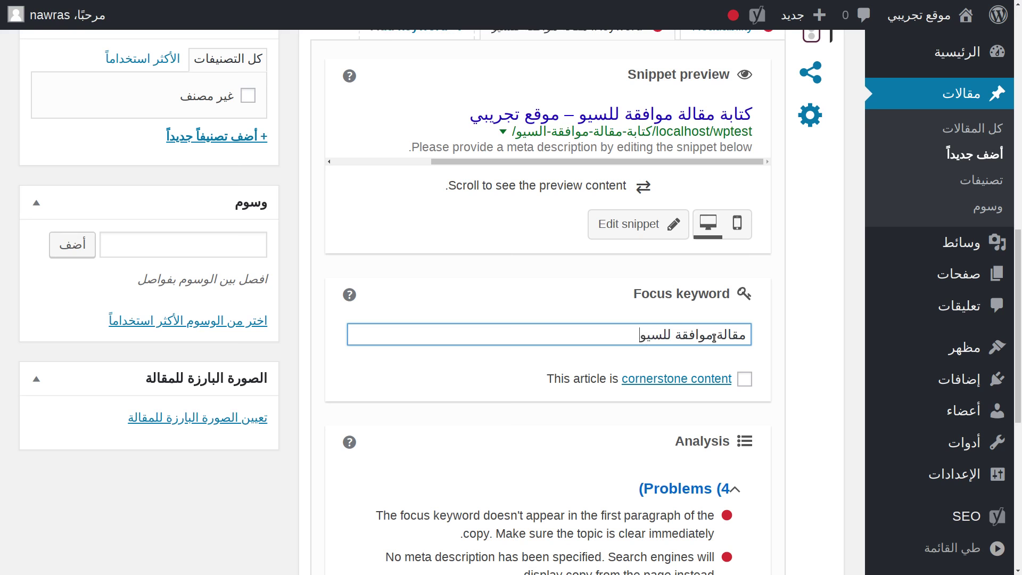
Try pasting extra copies of the phrase into the focus keyword field, and undo the pastes
drag(612, 333, 771, 344)
key(ctrl+c)
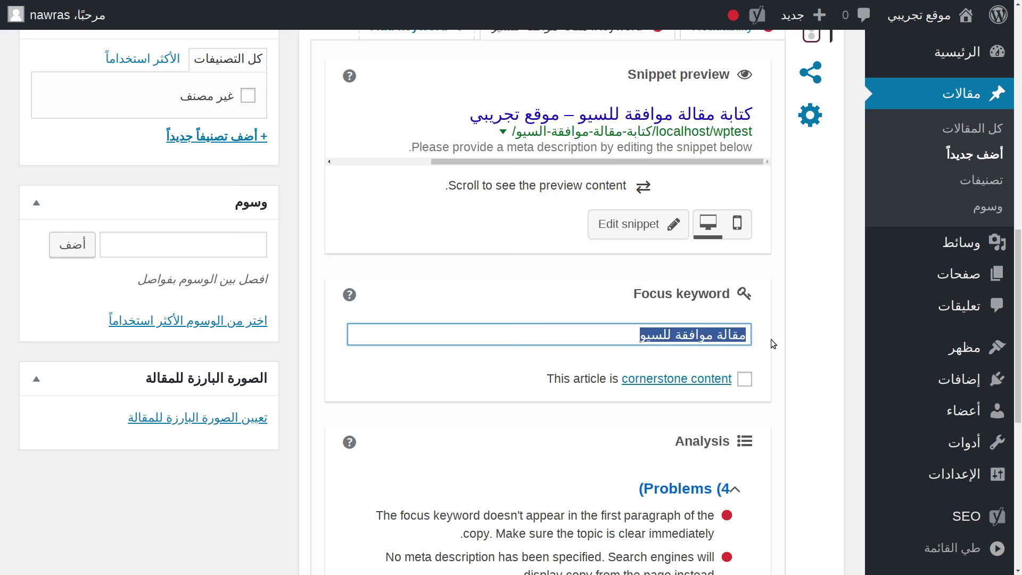
click(787, 325)
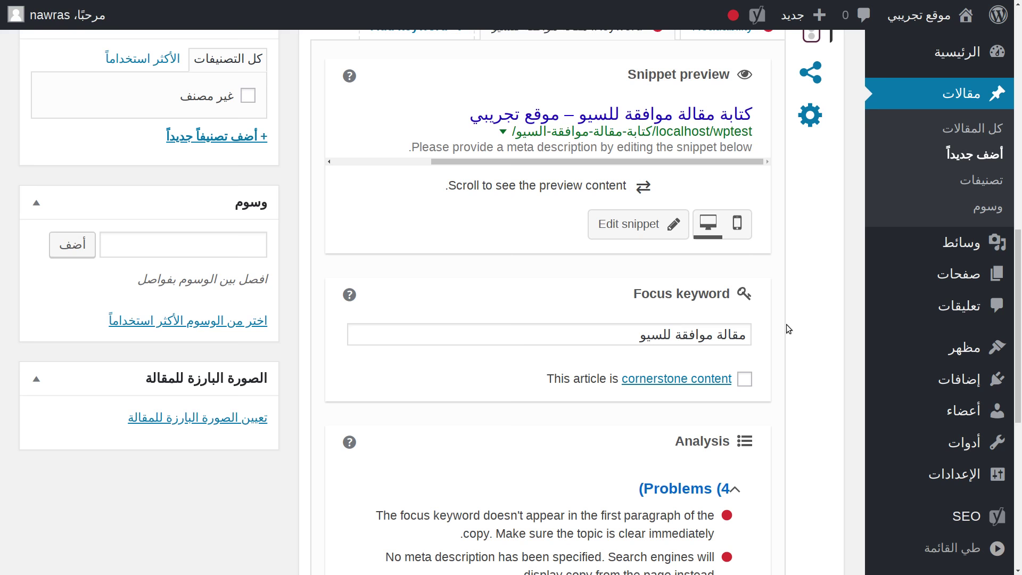
scroll(787, 324, up, 1)
click(662, 361)
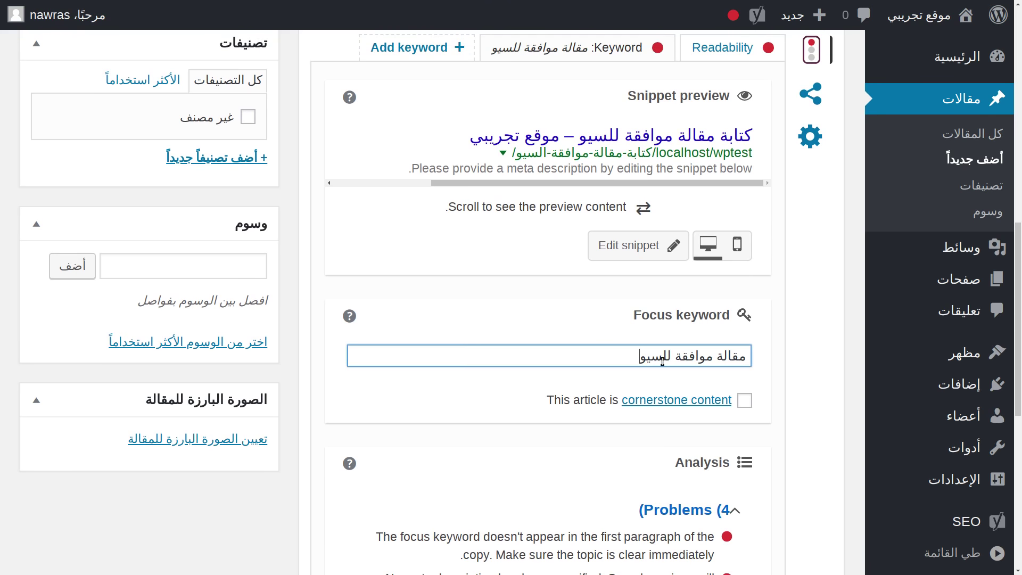
key(ctrl+v)
click(595, 363)
key(ctrl+v)
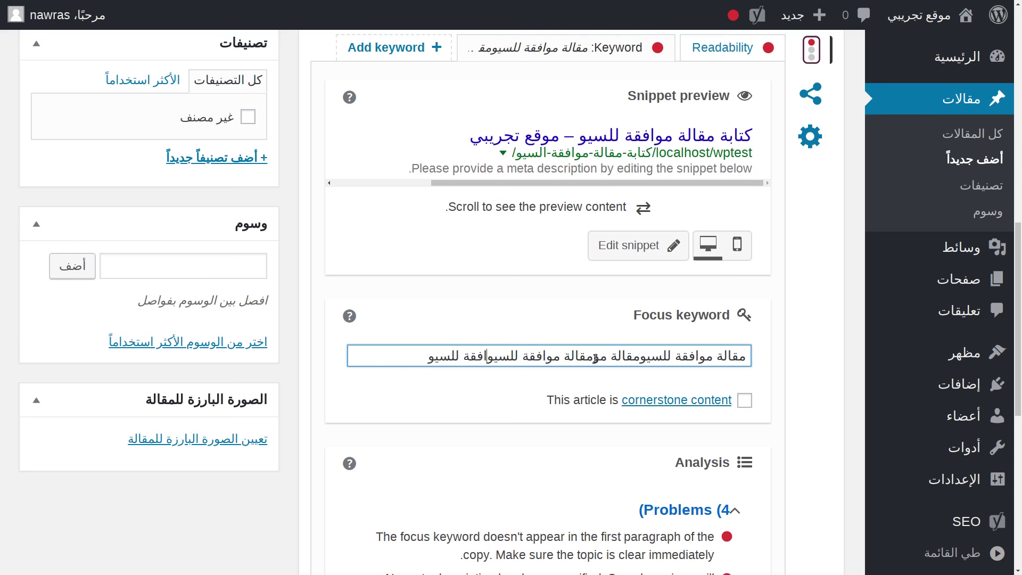
right_click(594, 356)
click(615, 368)
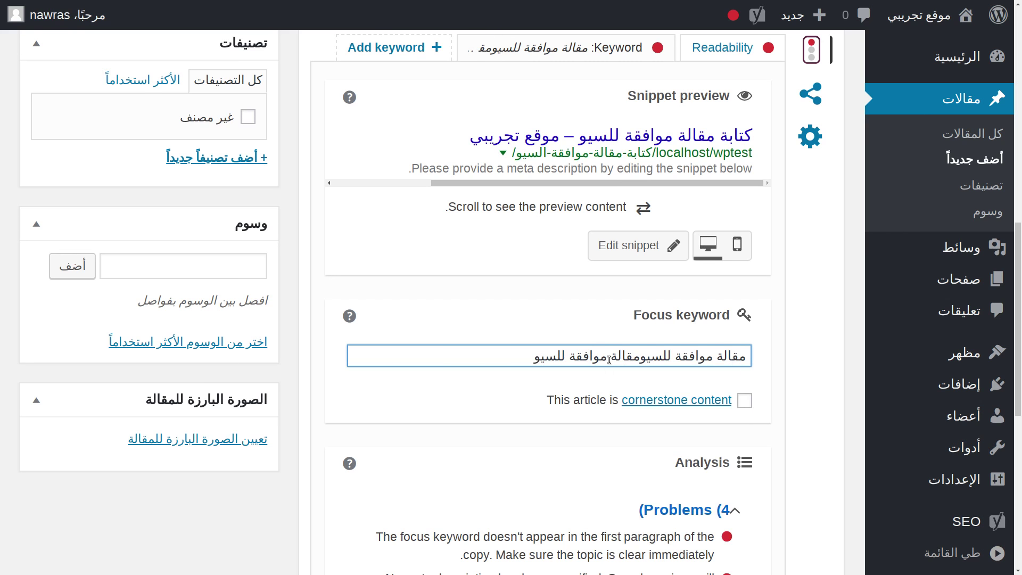
right_click(608, 356)
click(621, 374)
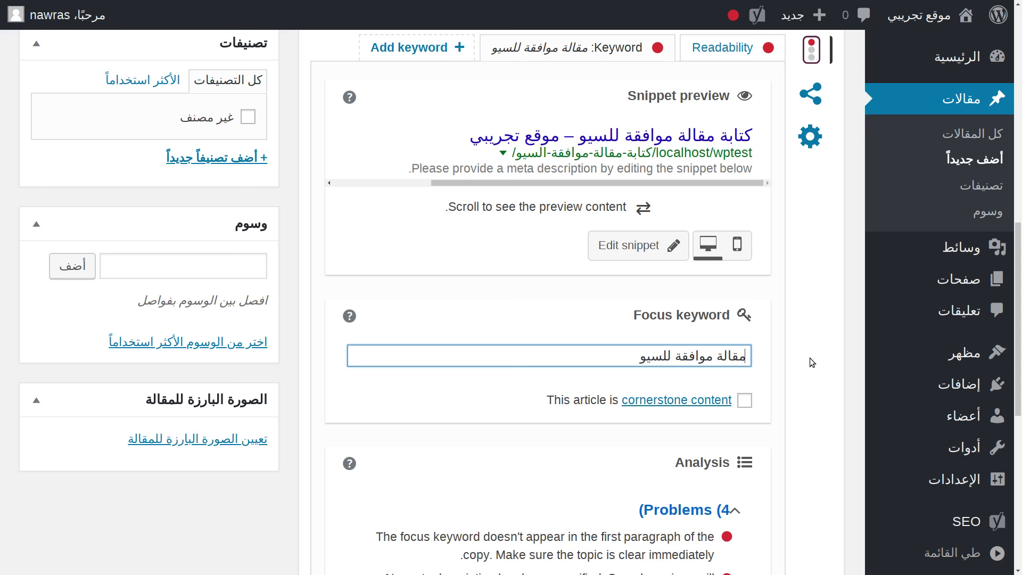
Compare the post title and permalink with the focus keyword phrase, and check the Readability and SEO statuses
scroll(810, 359, up, 7)
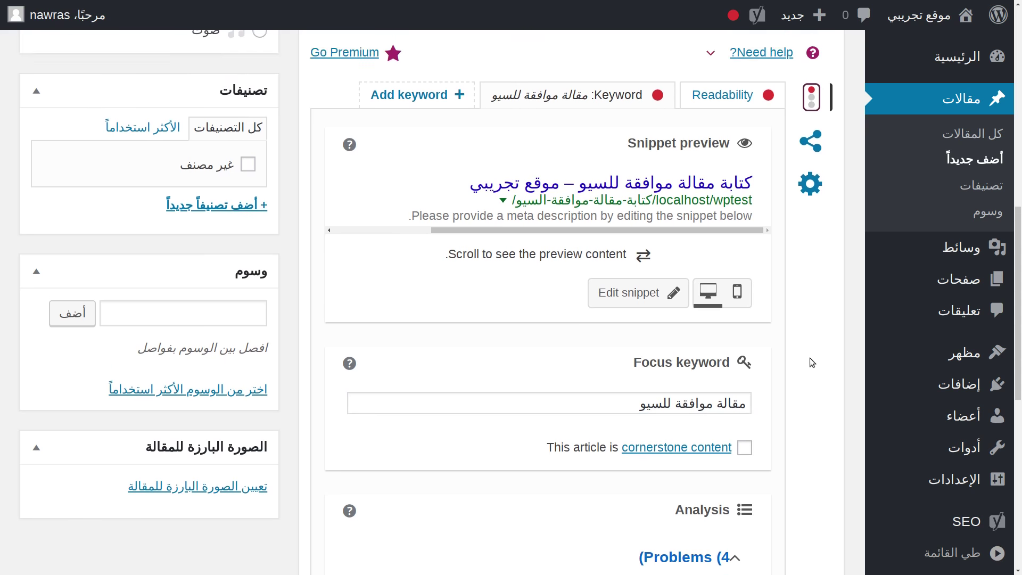
scroll(810, 358, up, 5)
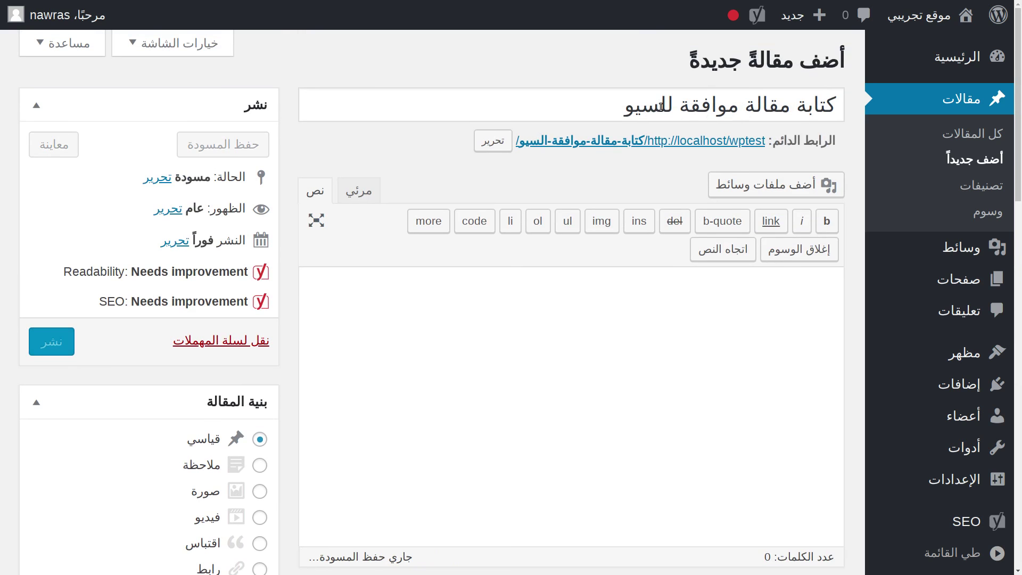
click(621, 108)
drag(621, 108, 803, 105)
click(803, 106)
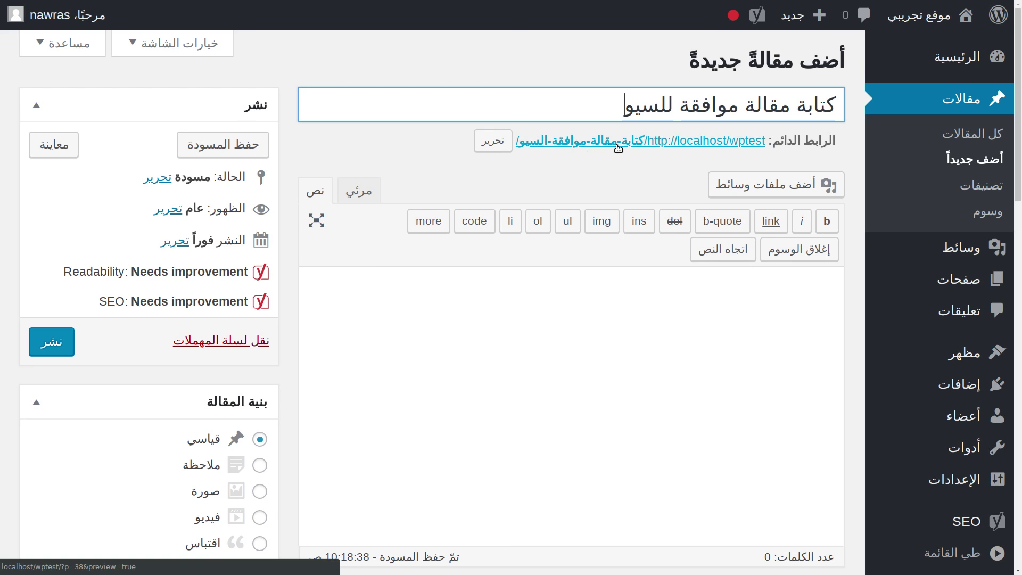
click(499, 181)
Review the Yoast SEO snippet preview and the list of problems in the analysis for the focus keyword
scroll(499, 181, down, 10)
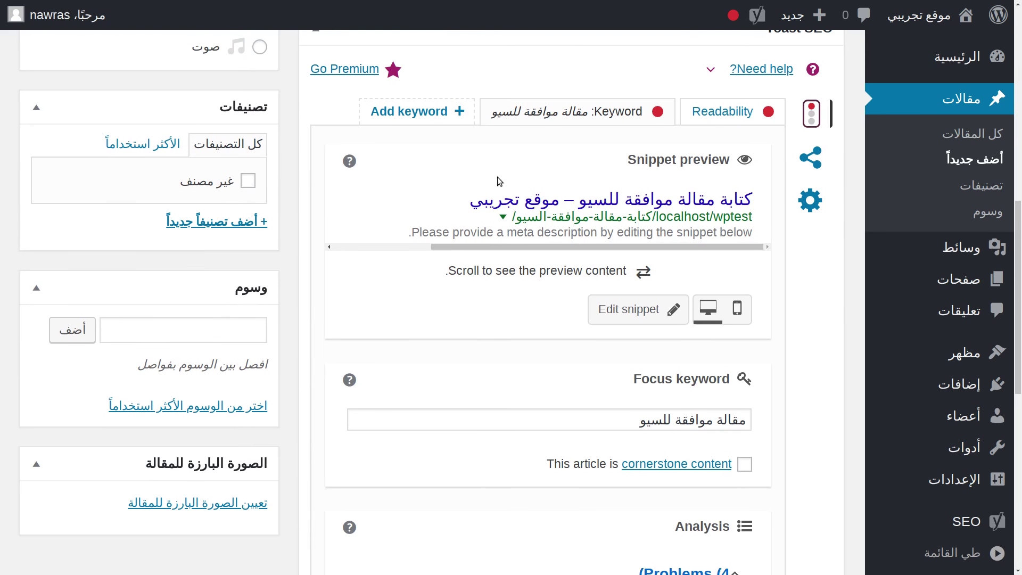
scroll(499, 182, down, 1)
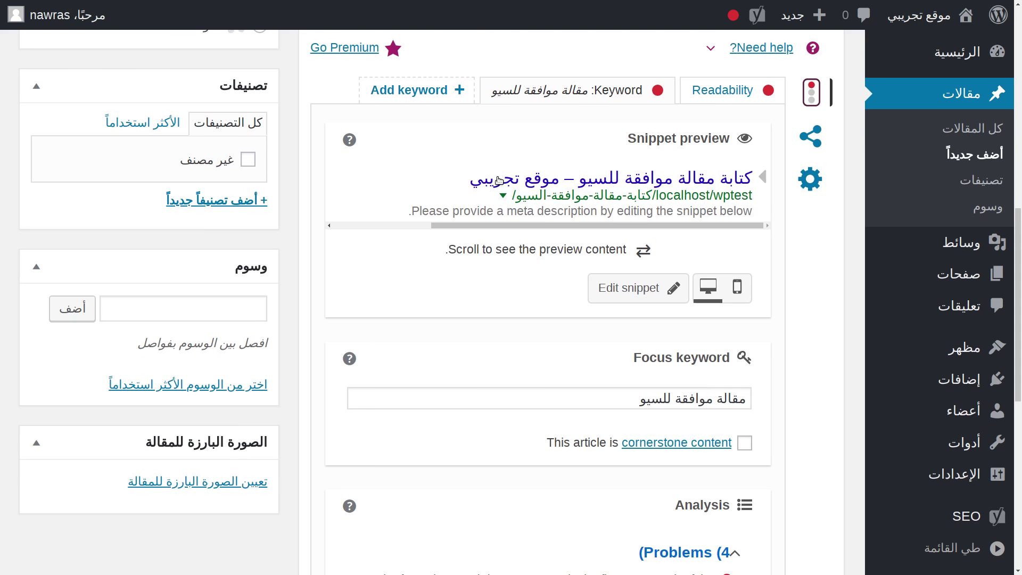
scroll(499, 181, up, 2)
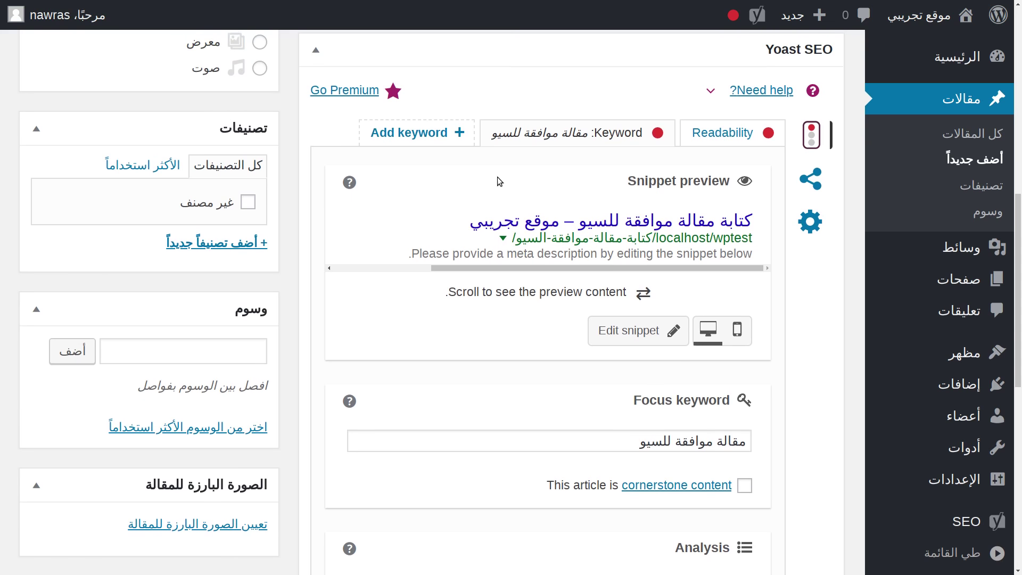
scroll(498, 178, down, 5)
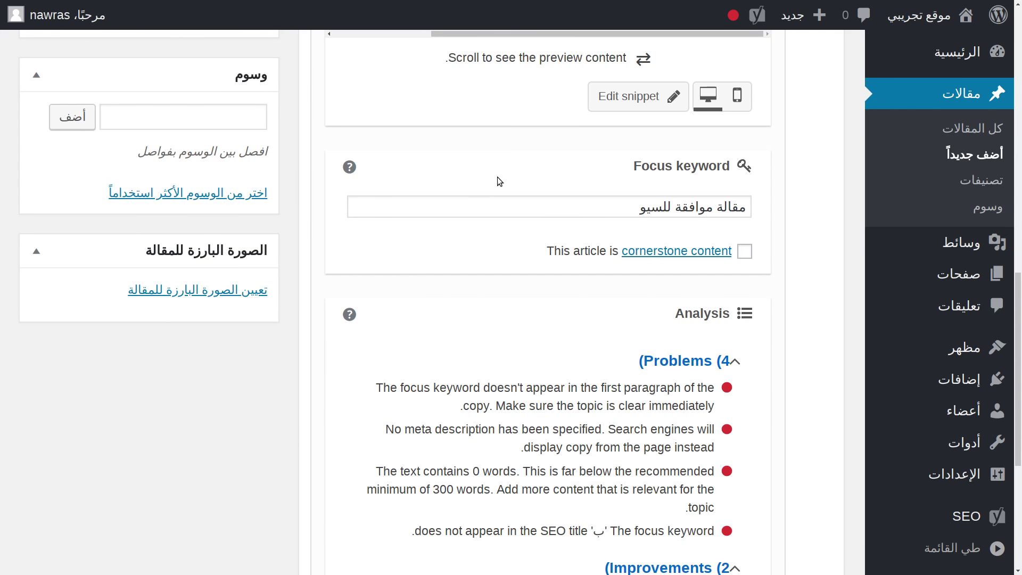
scroll(498, 177, up, 4)
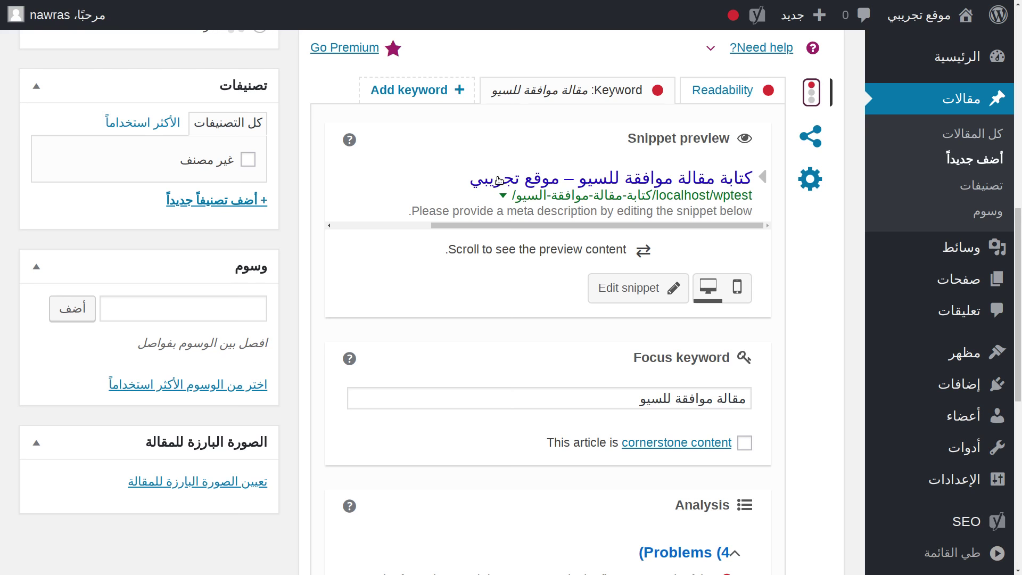
scroll(499, 181, down, 1)
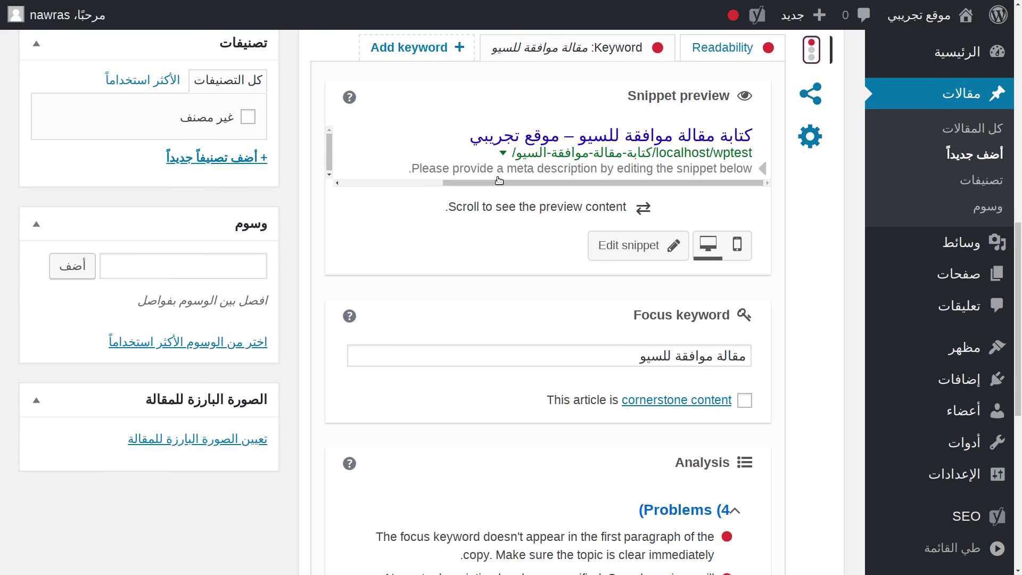